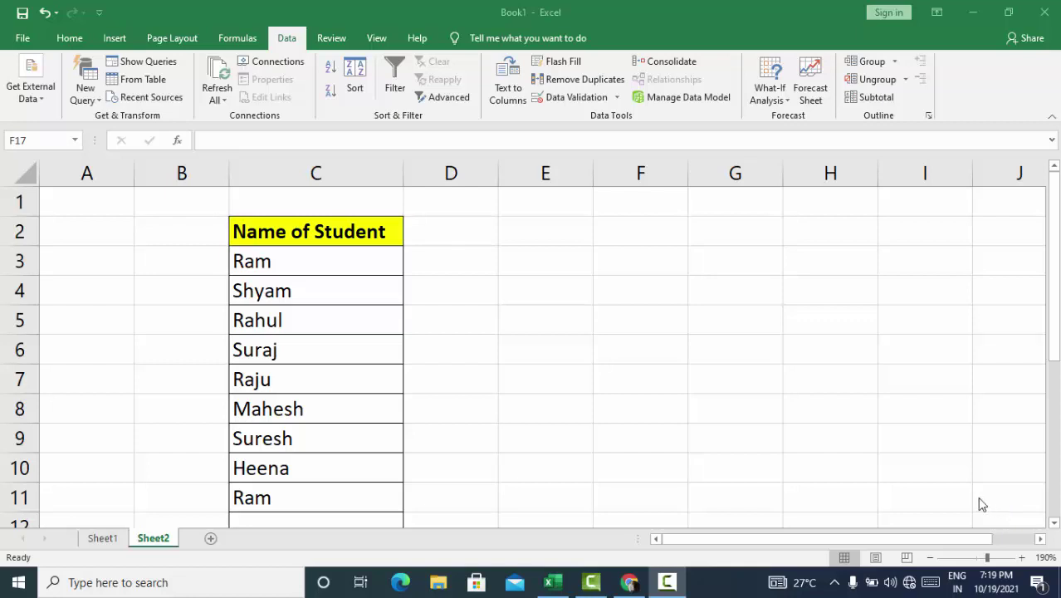
Delete the duplicate Ram from cell C11, leaving Heena as the last name.
scroll(557, 345, "down", 1)
scroll(523, 374, "up", 1)
left_click(281, 494)
key("Delete")
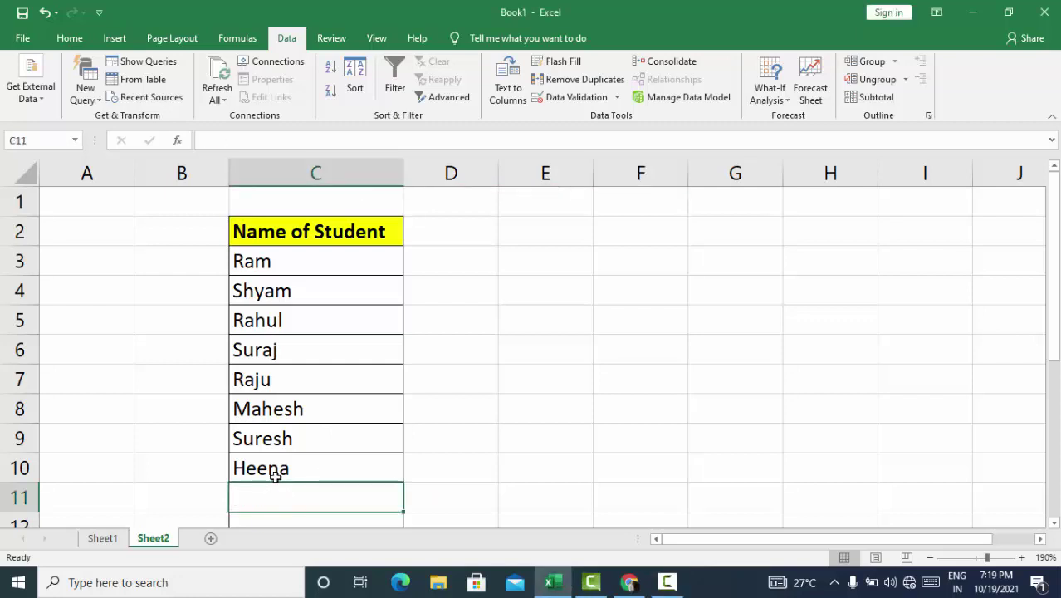
Select the names in C2:C11 and look at the Conditional Formatting options without applying any.
left_click_drag(262, 228, 262, 495)
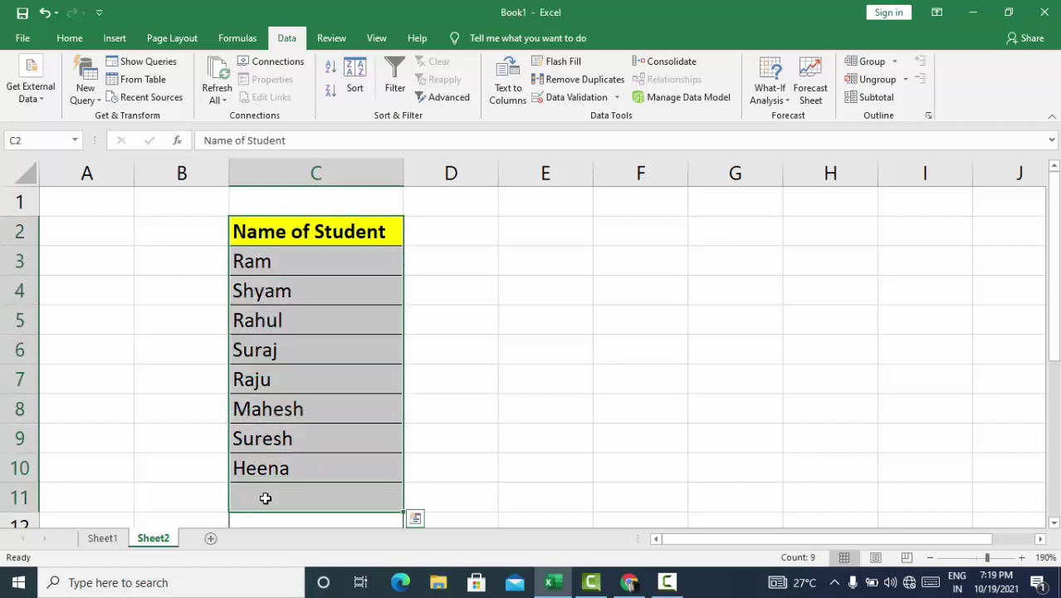
left_click(69, 46)
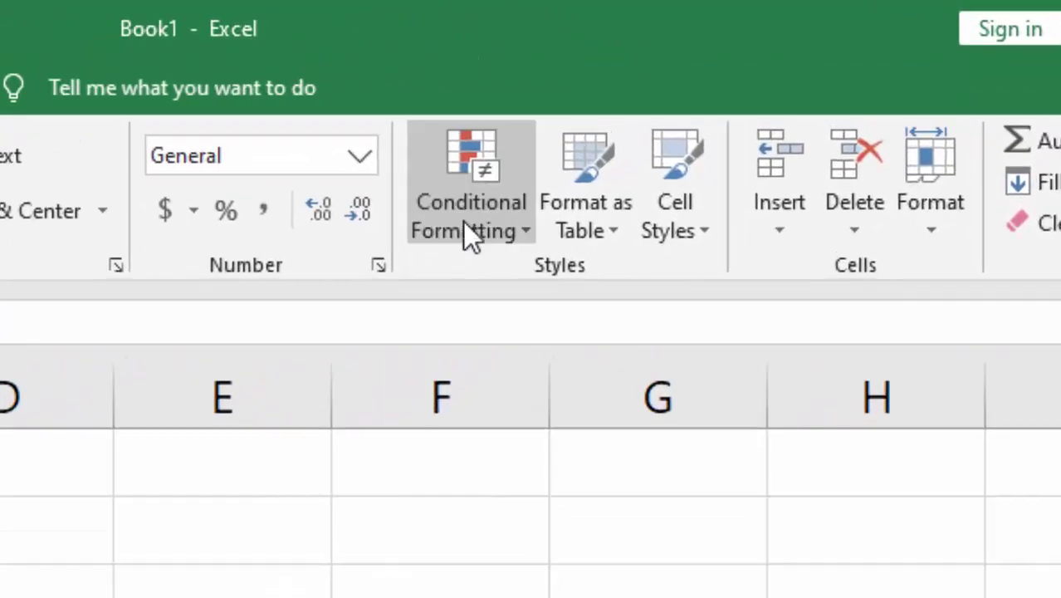
left_click(464, 223)
mouse_move(601, 532)
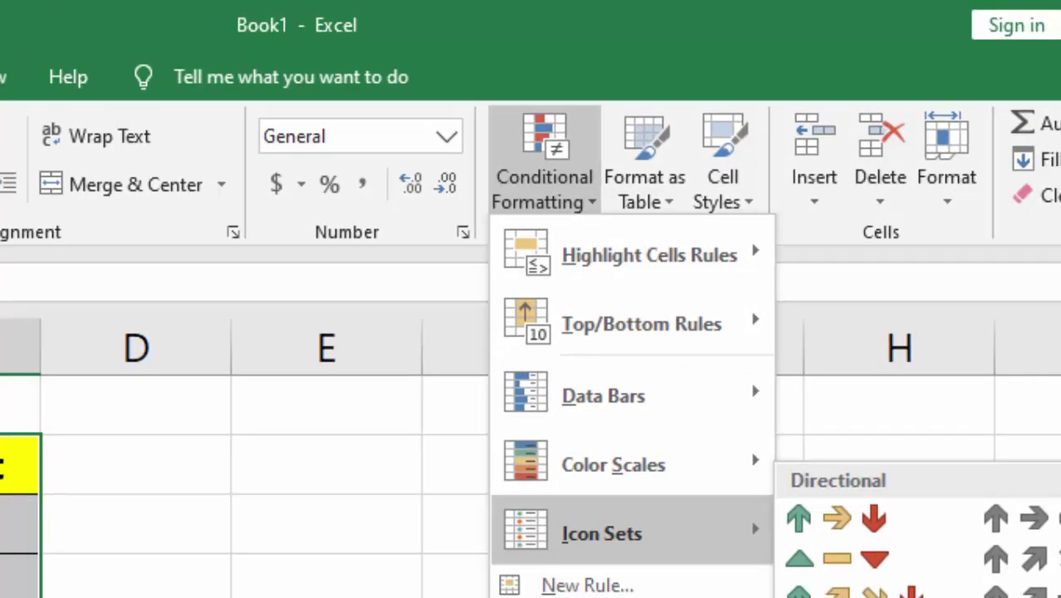
key("Escape")
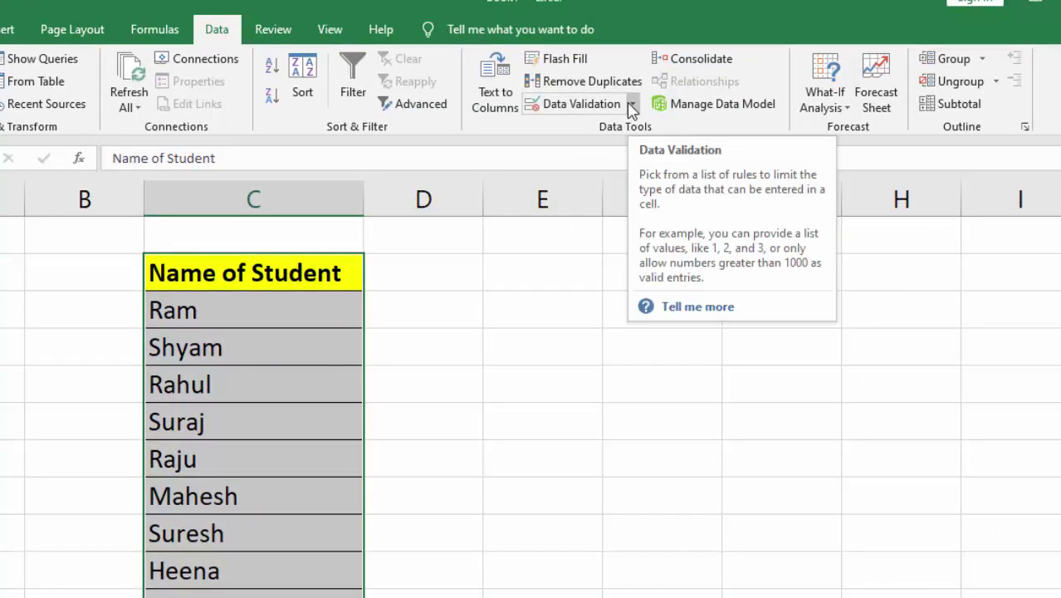
left_click(555, 461)
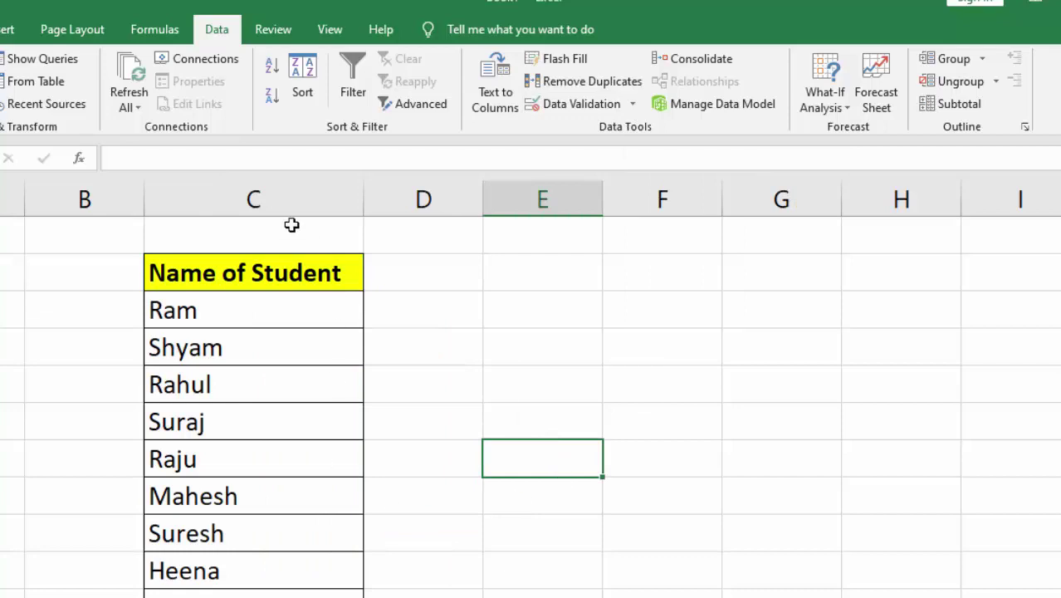
scroll(234, 517, "down", 1)
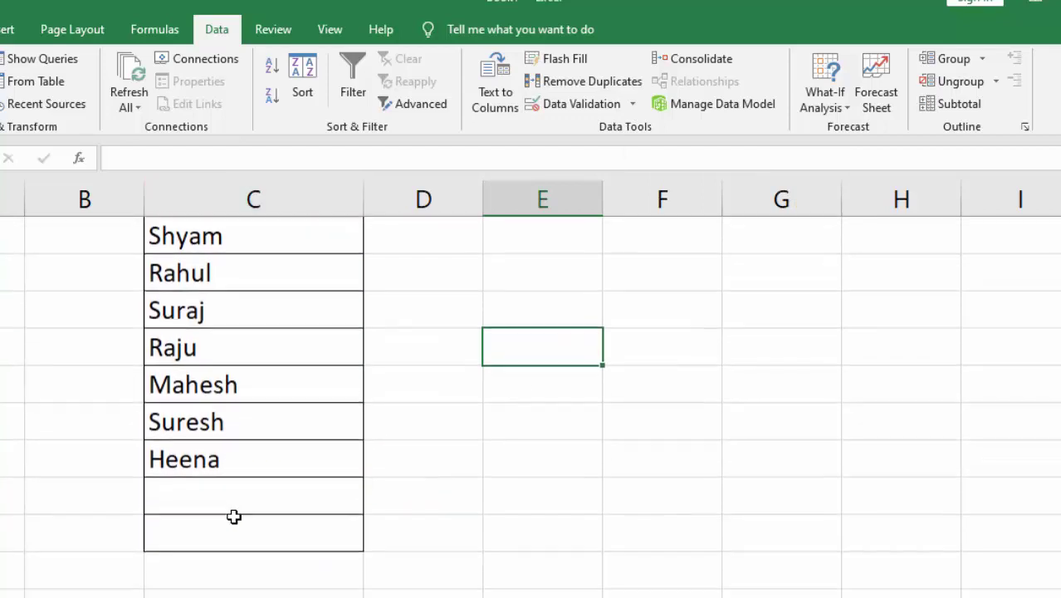
left_click(240, 504)
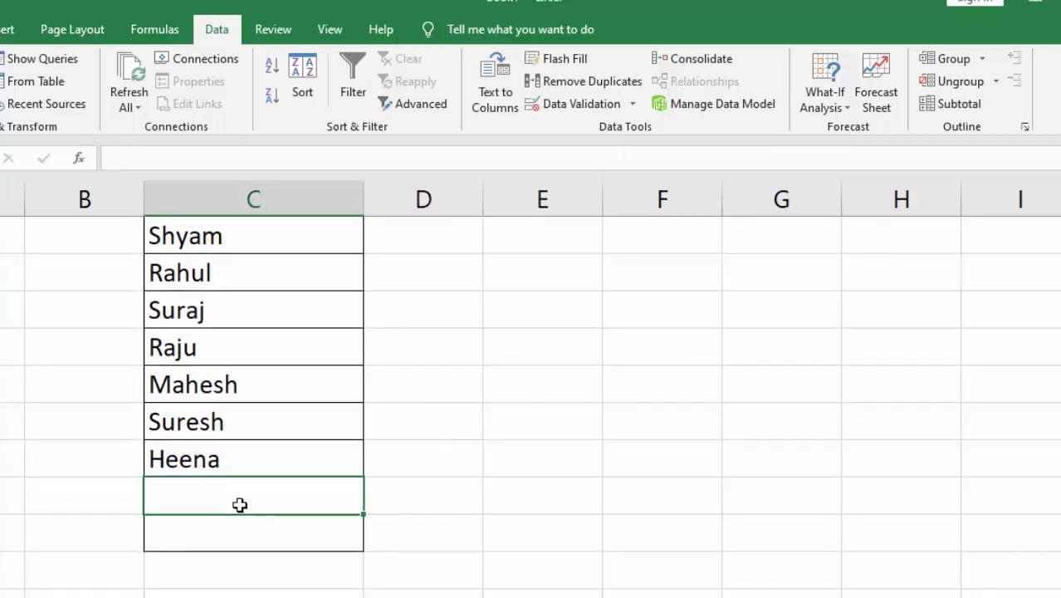
type("S")
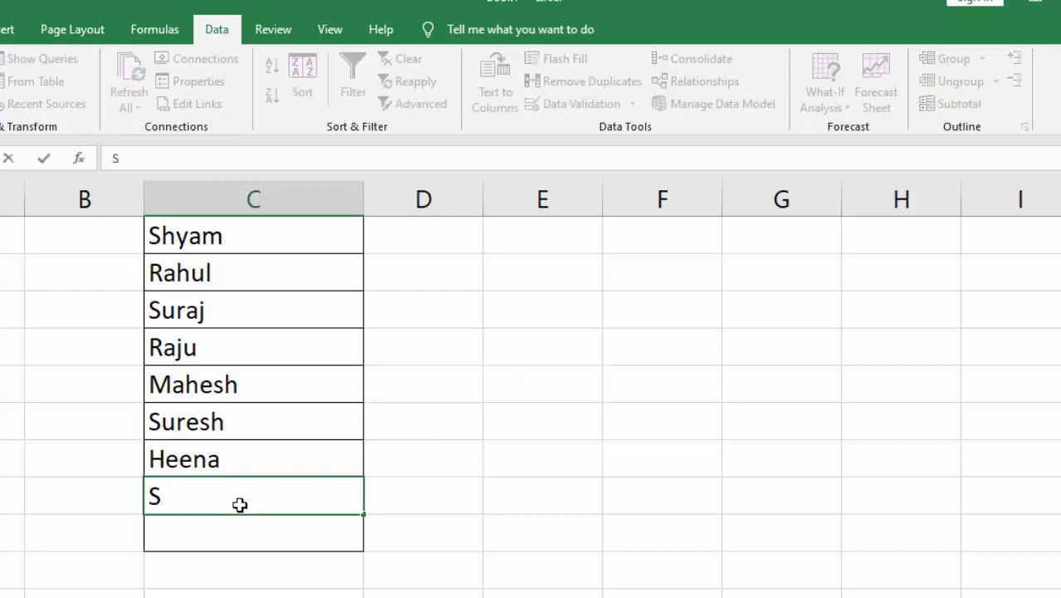
type("uraj")
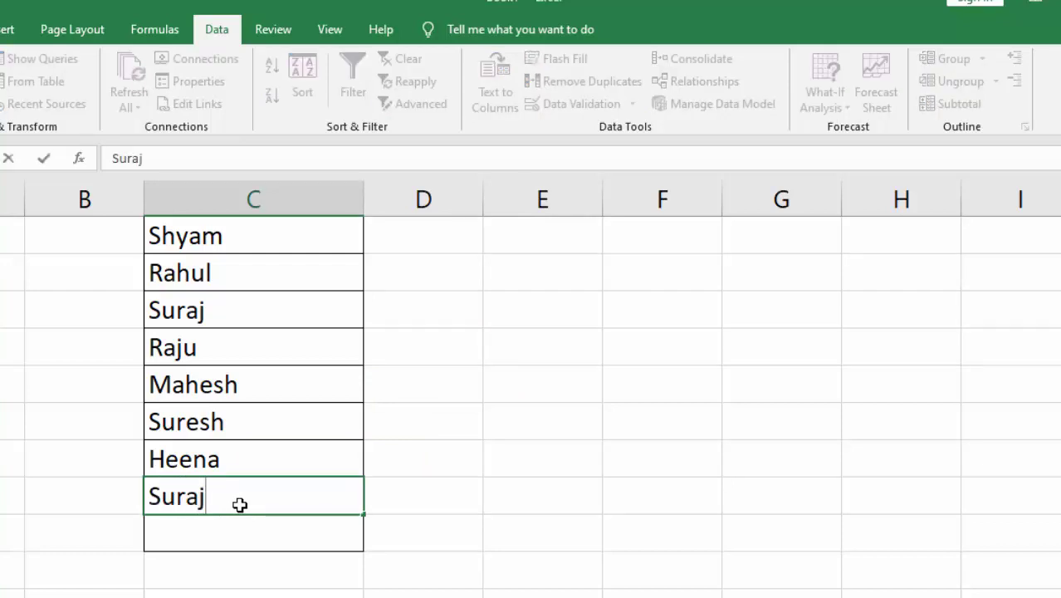
key("Return")
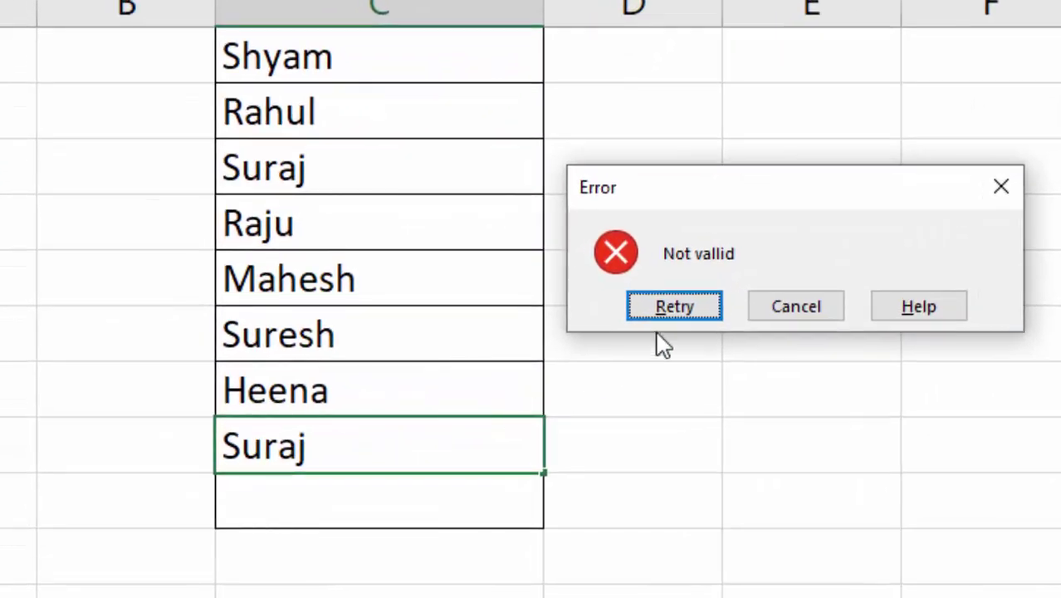
left_click(797, 307)
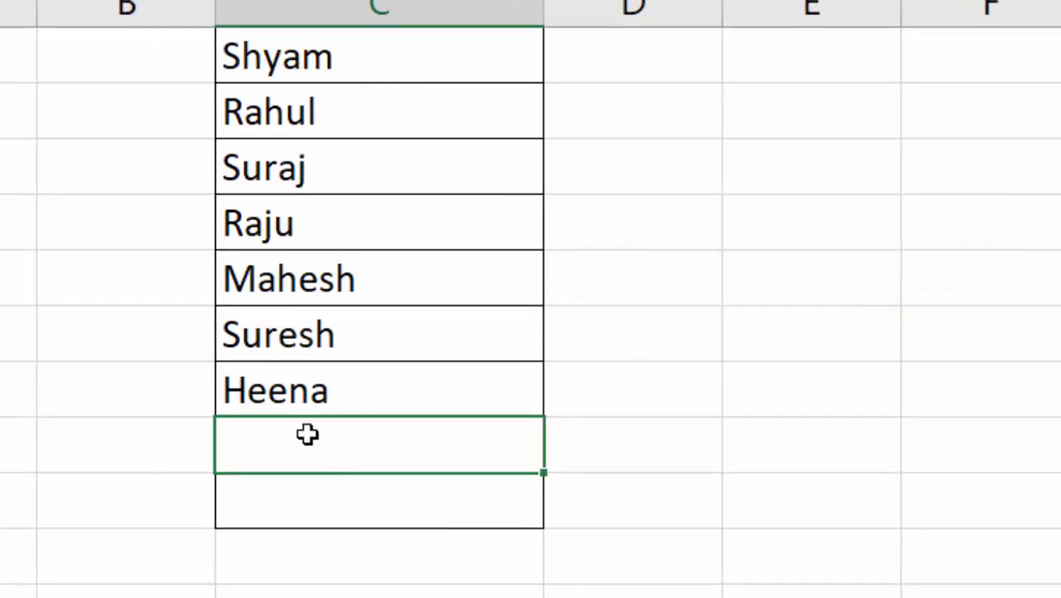
type("Ra")
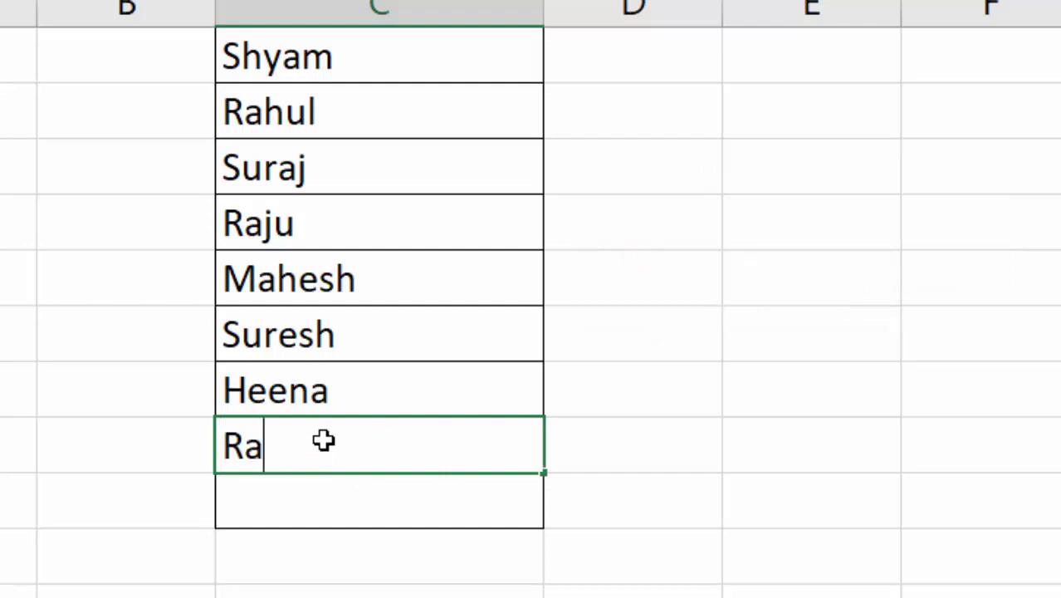
type("ju")
key("Return")
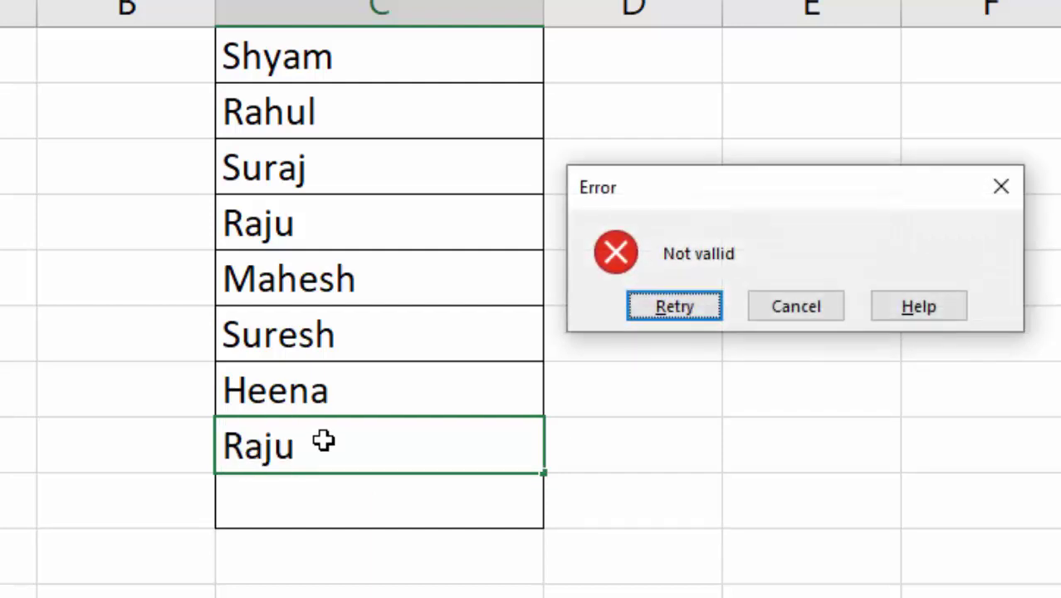
left_click(809, 299)
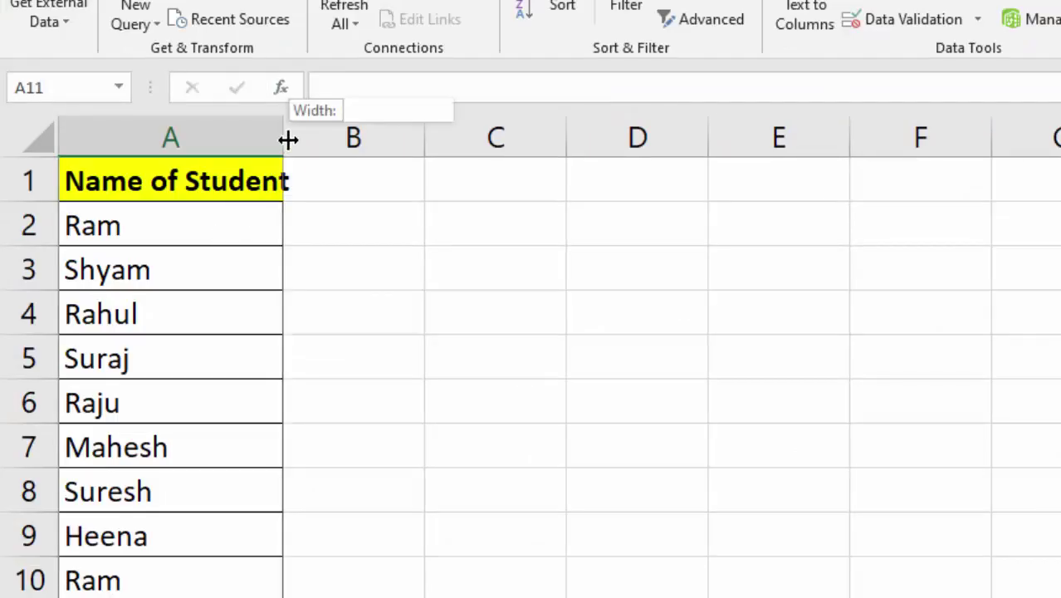
Widen column A, select its student names, and start Data Validation on them.
left_click_drag(284, 143, 309, 143)
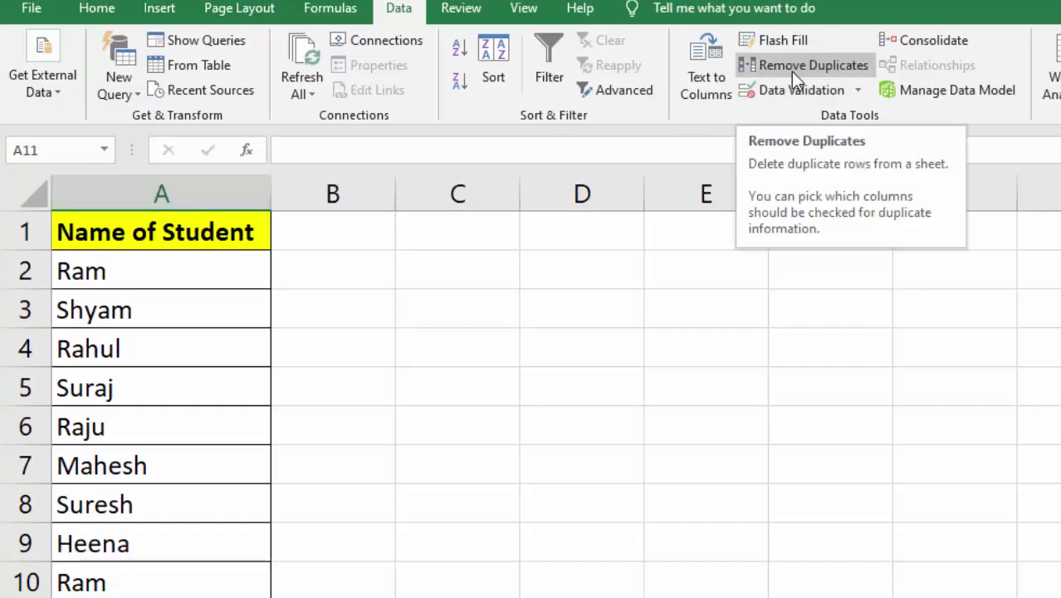
left_click_drag(87, 231, 143, 581)
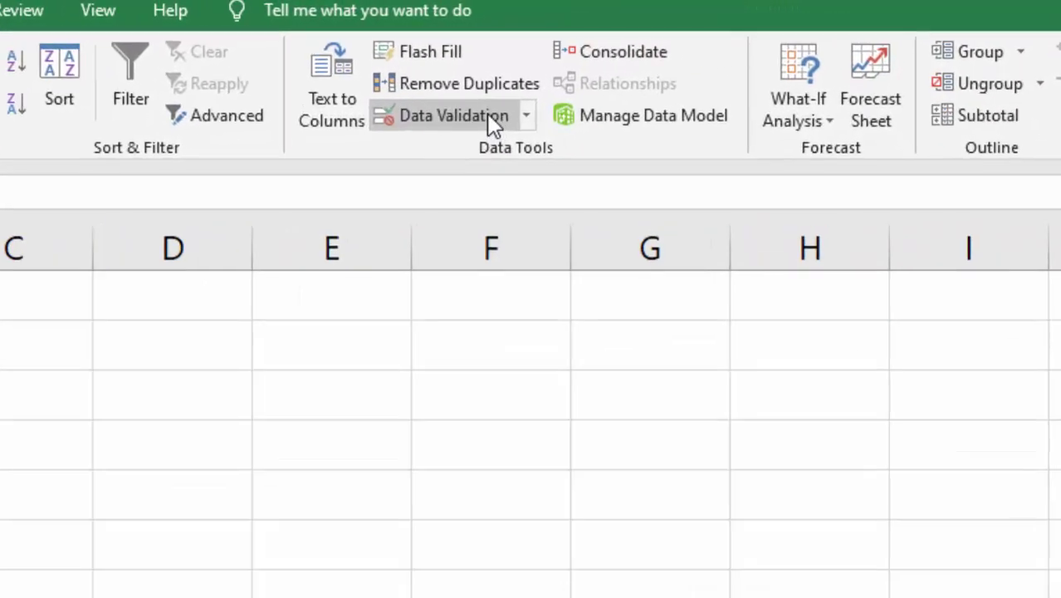
left_click(374, 133)
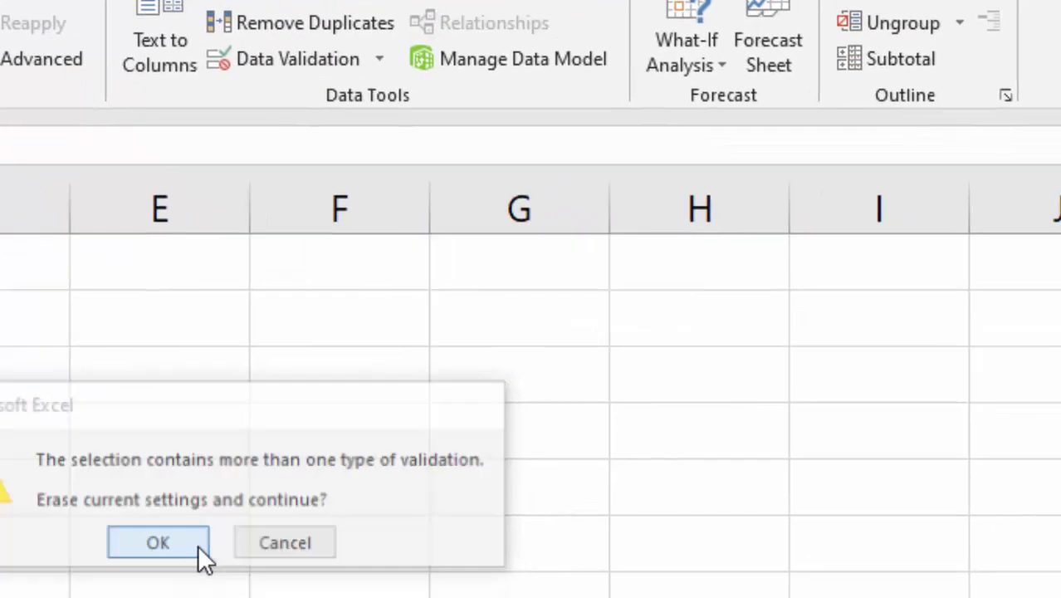
Erase the existing validation and set Allow to Custom, ready for a formula.
left_click(198, 544)
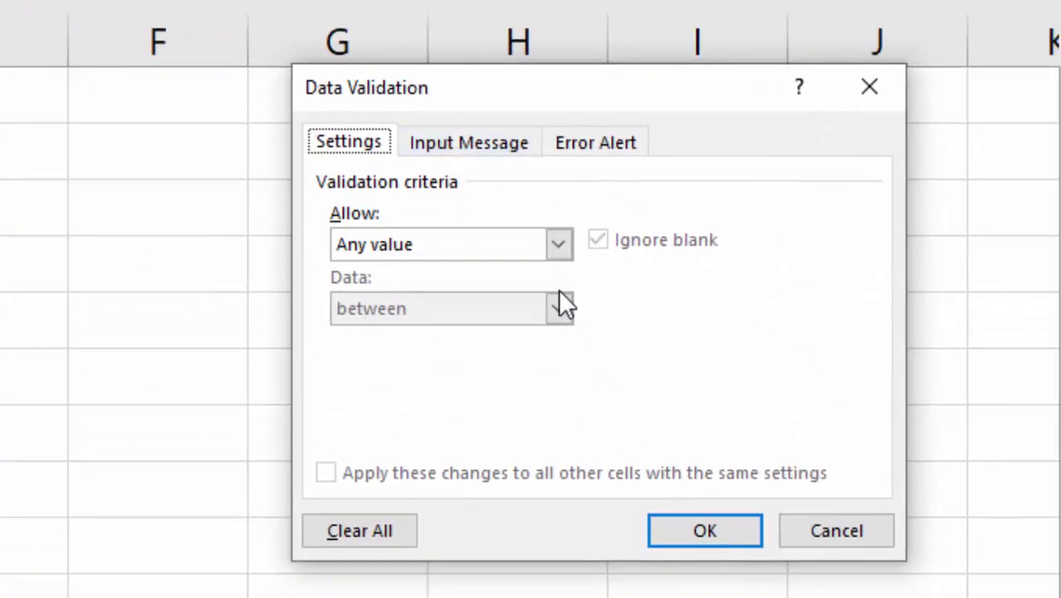
left_click(557, 243)
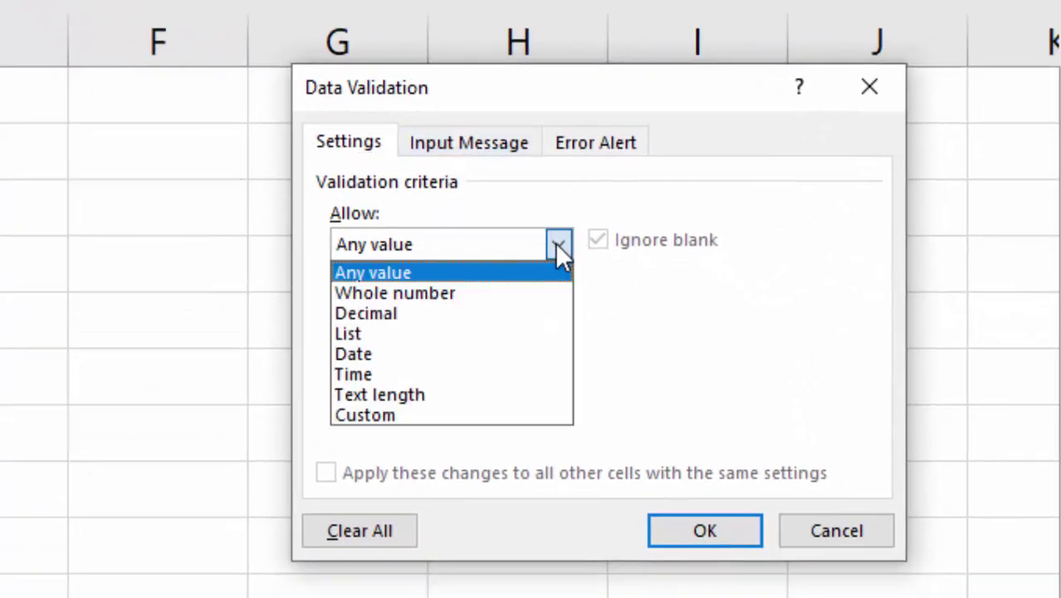
left_click(451, 419)
left_click(419, 371)
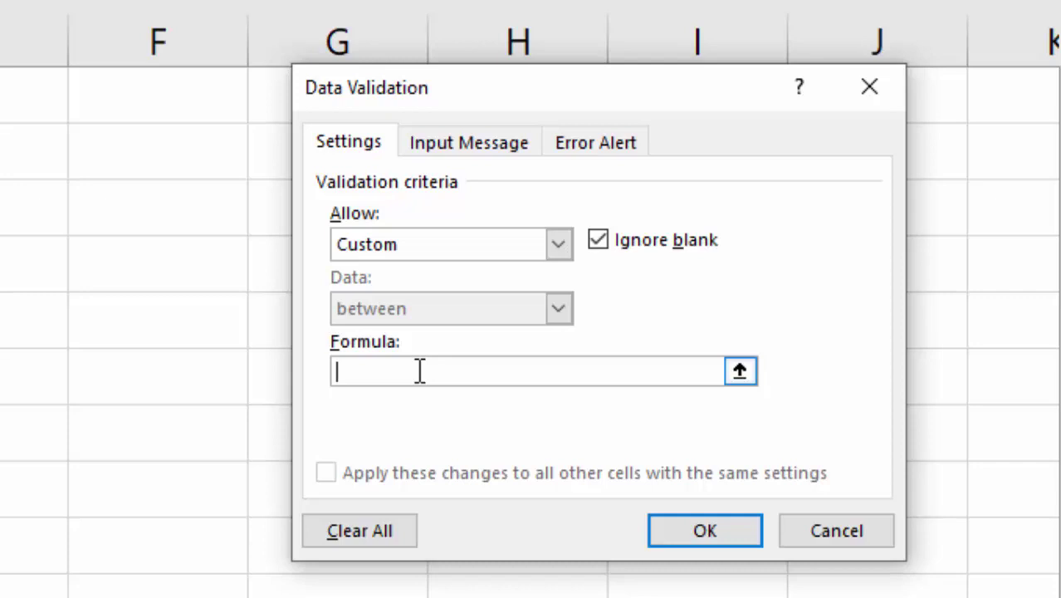
Enter the validation formula =countifs(A:A,A1)=1 for the name column.
type("=cou")
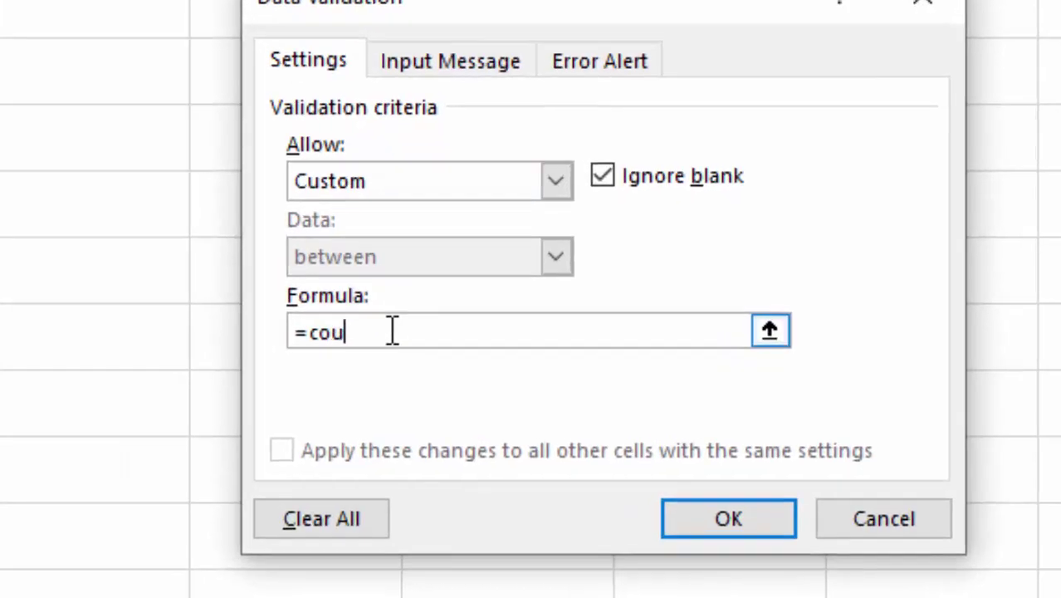
type("nti")
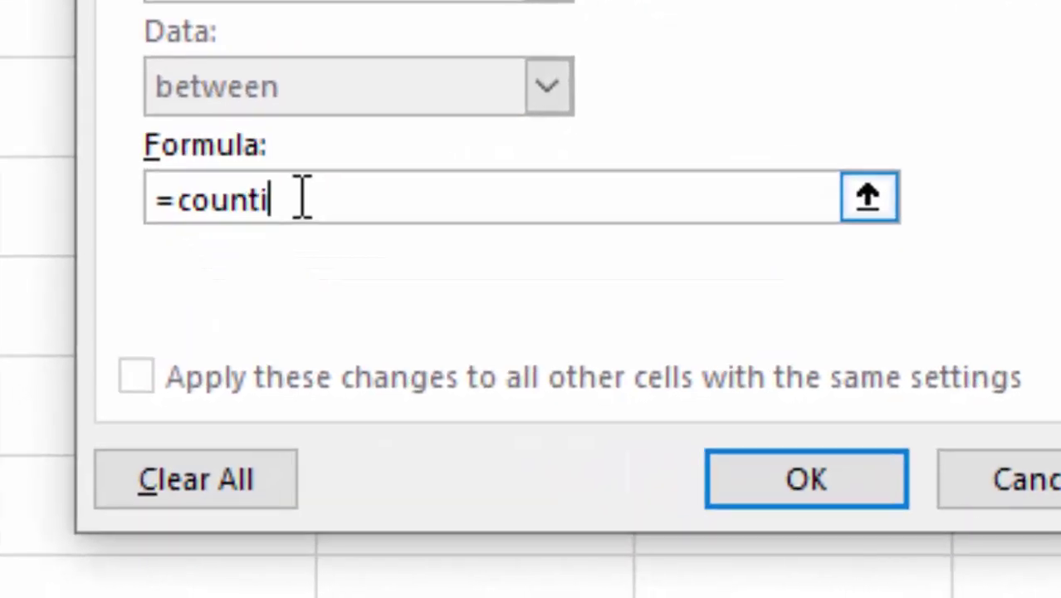
type("fs(")
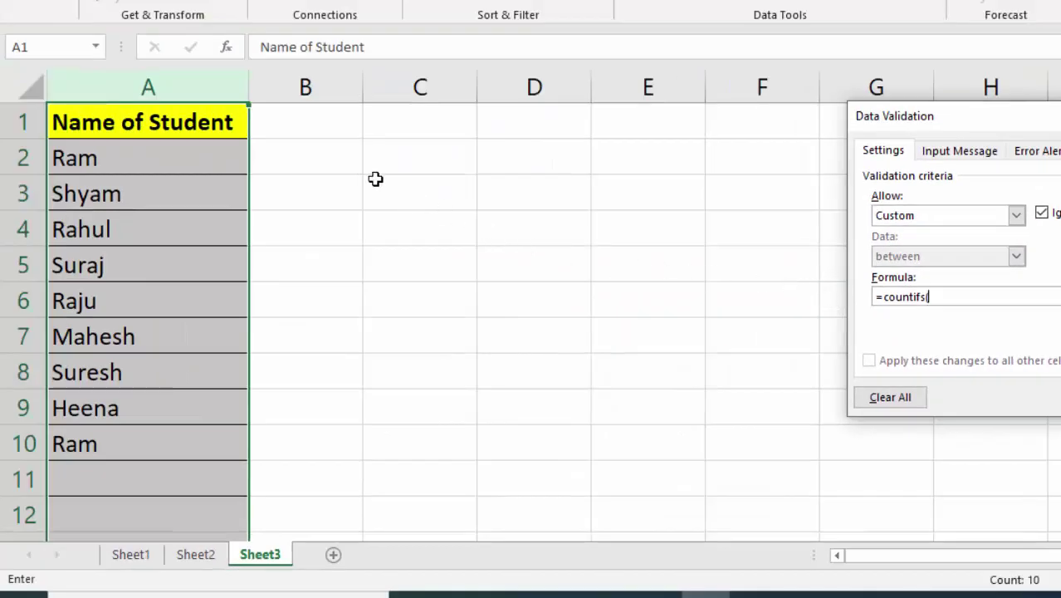
left_click(116, 86)
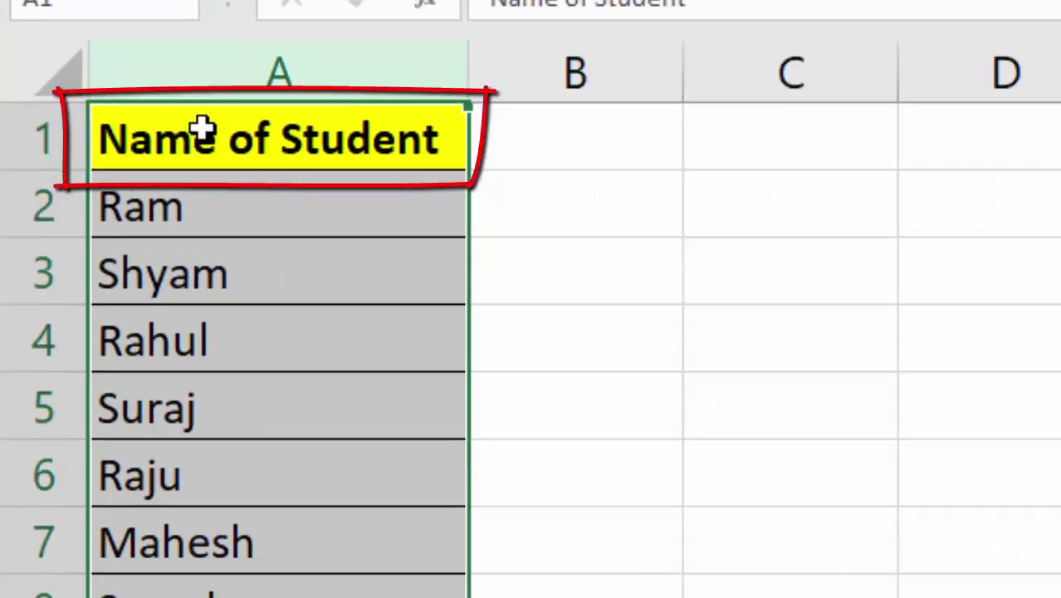
key("ctrl+c")
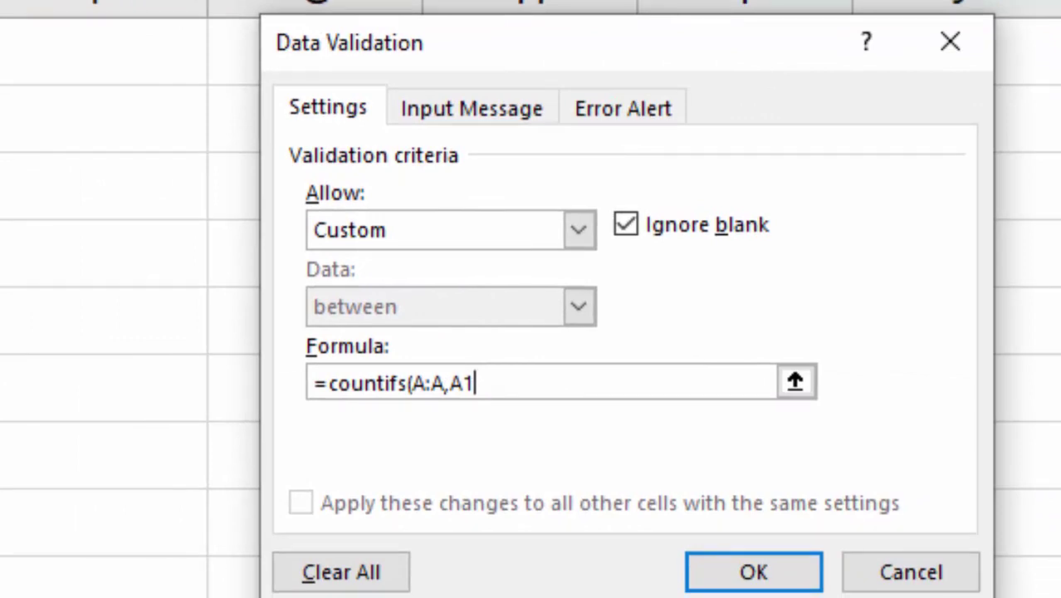
type(")=")
type("1")
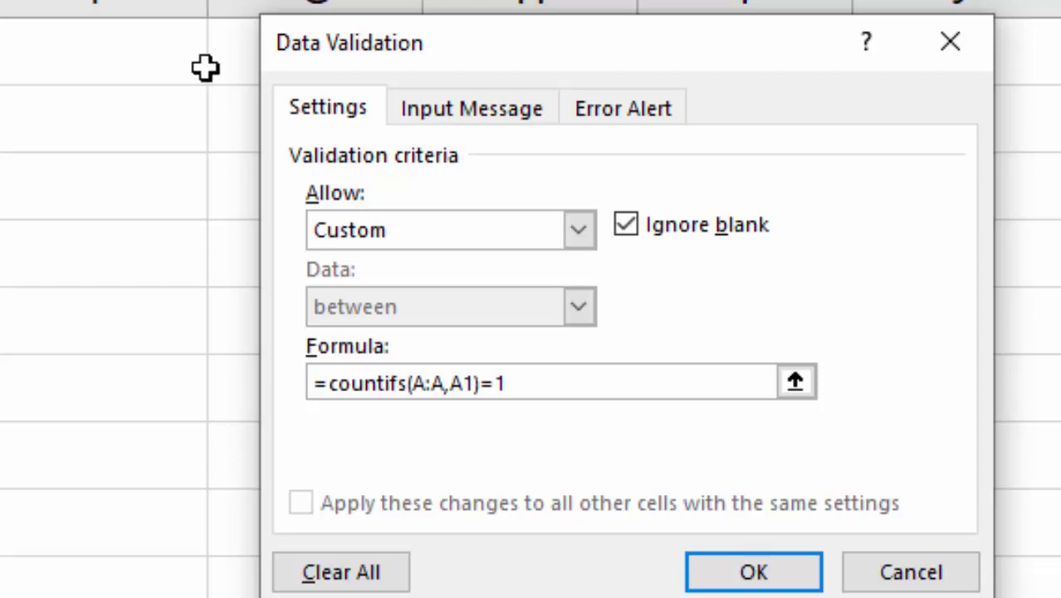
left_click(635, 112)
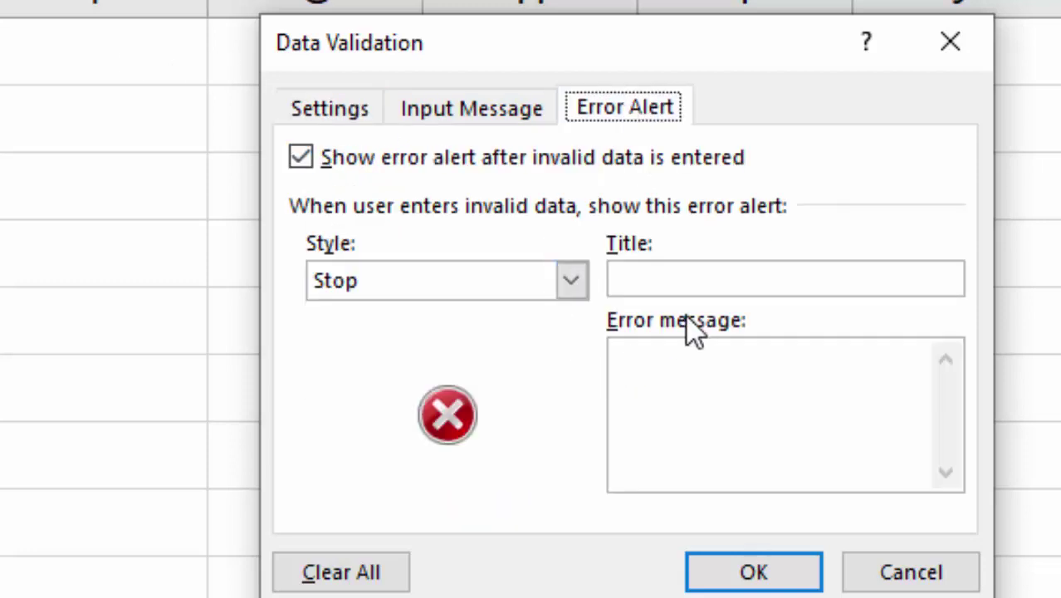
Give the Stop alert the message 'Duplicates are allowed' and the title 'Invallid'.
left_click(679, 398)
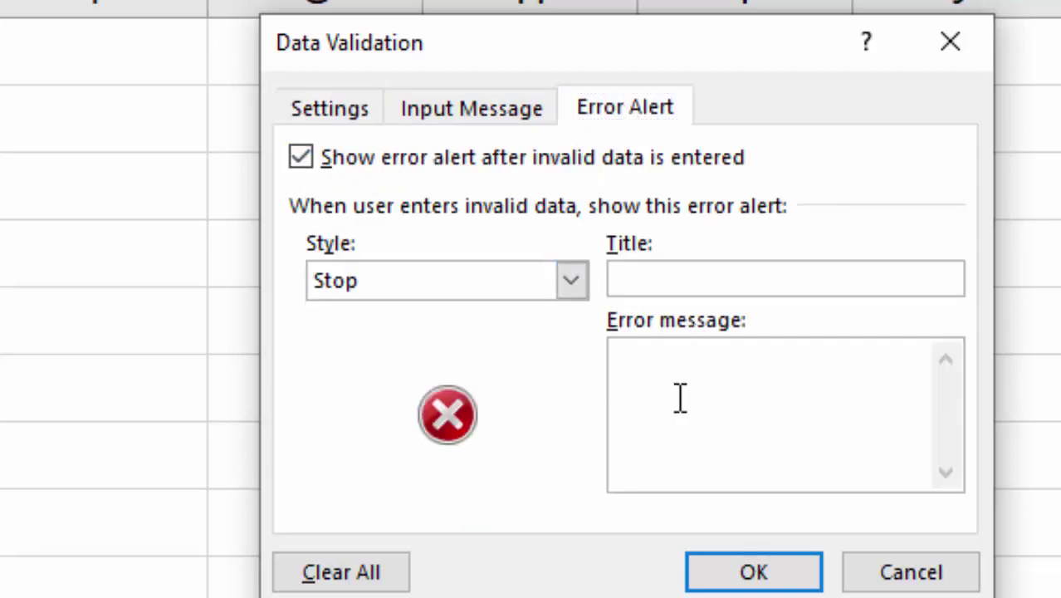
type("Du")
type("plica")
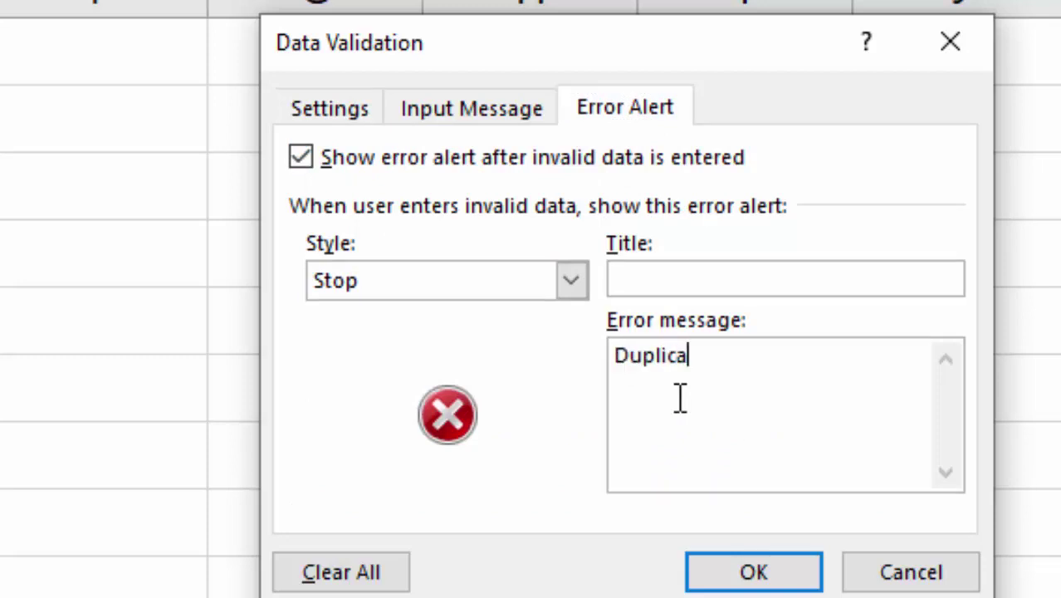
type("tes a")
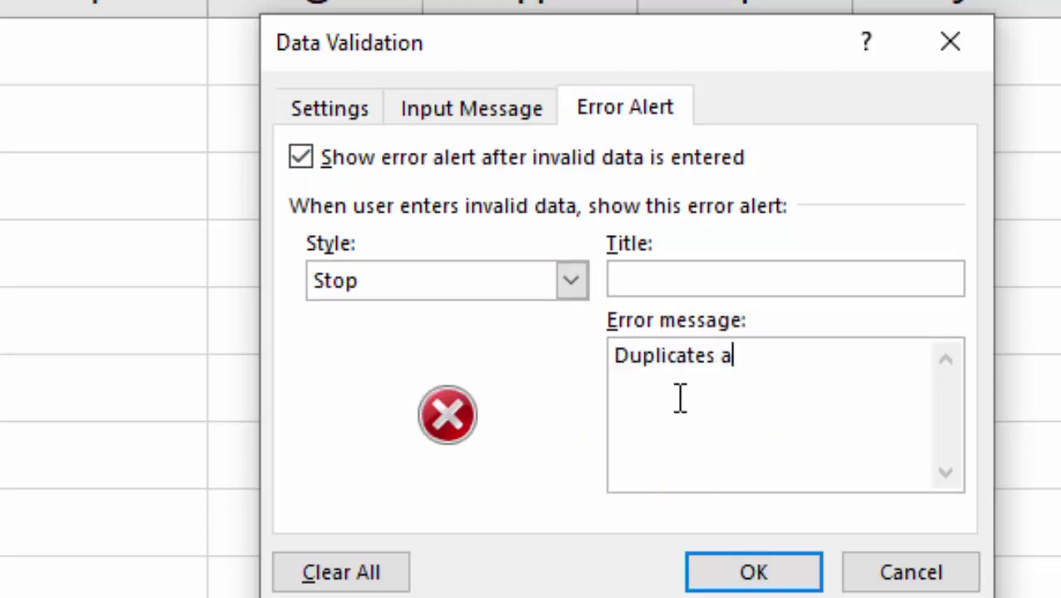
type("re allo")
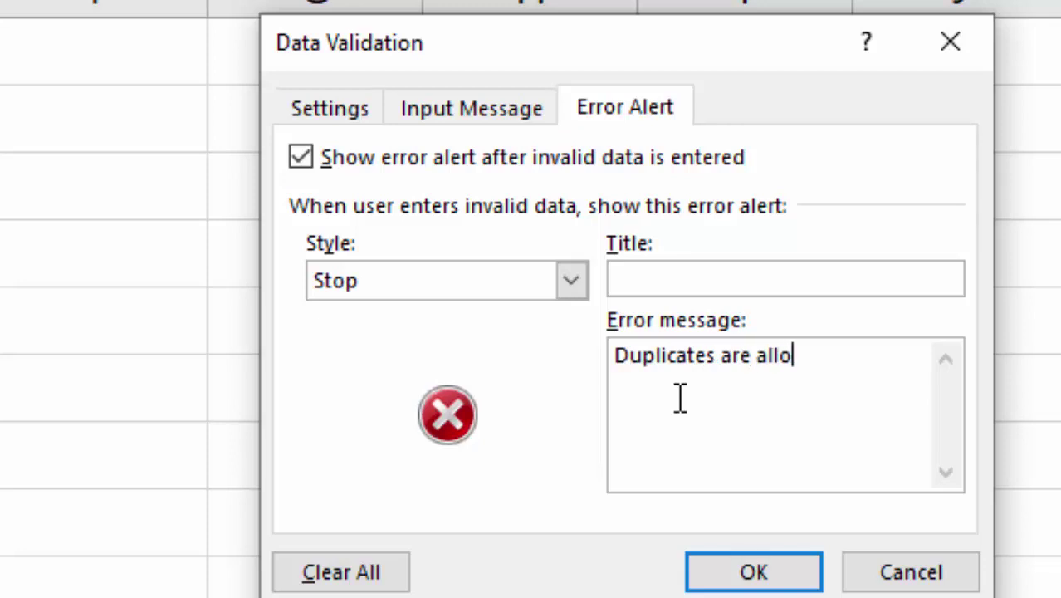
type("wed")
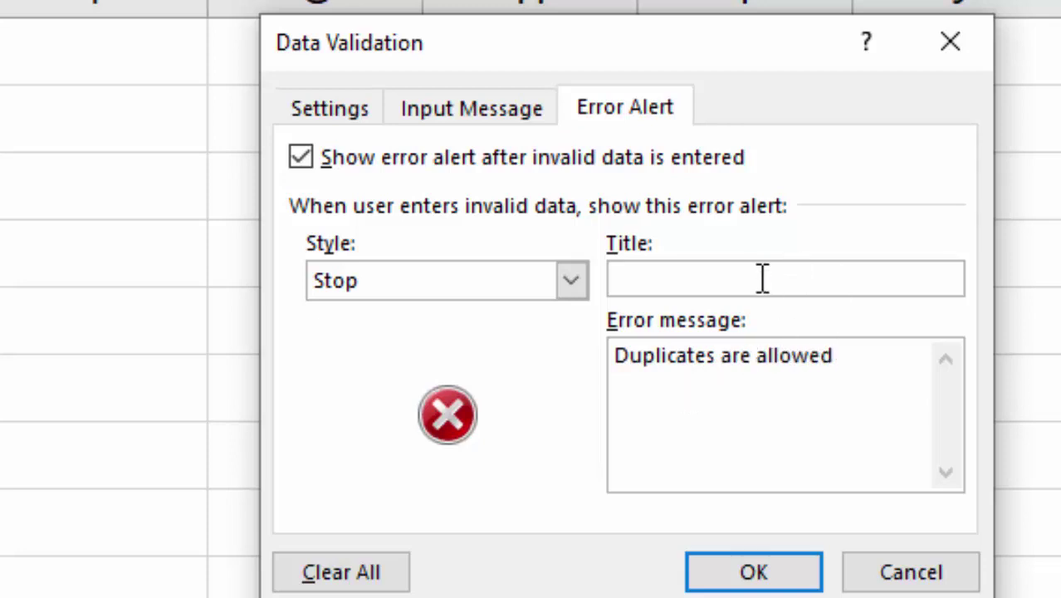
left_click(758, 276)
type("I")
type("nvalli")
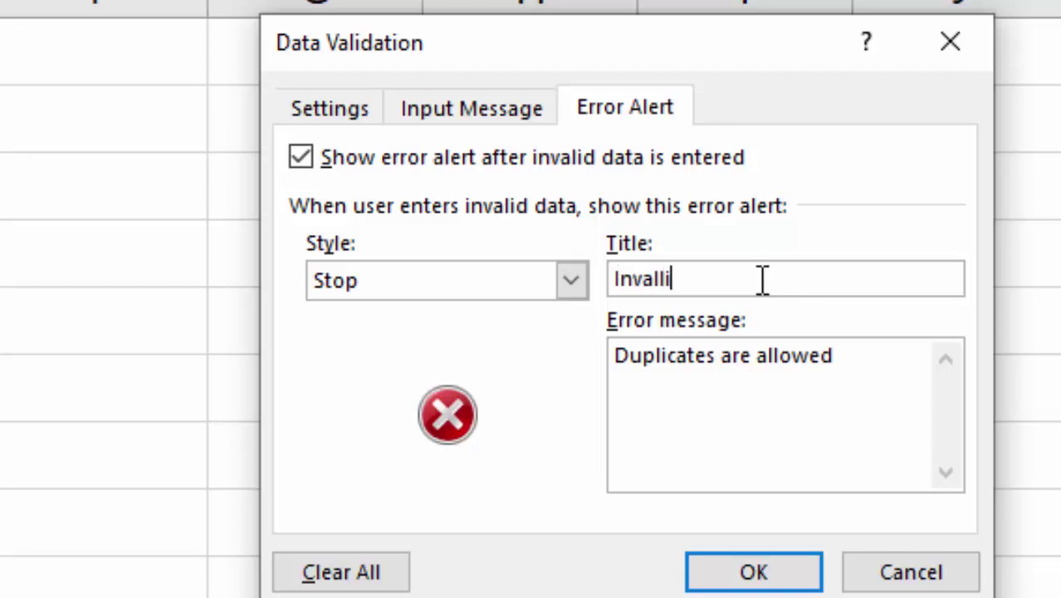
type("d")
Set the input message to 'Invallid or duplicate data', correcting the typos.
left_click(456, 108)
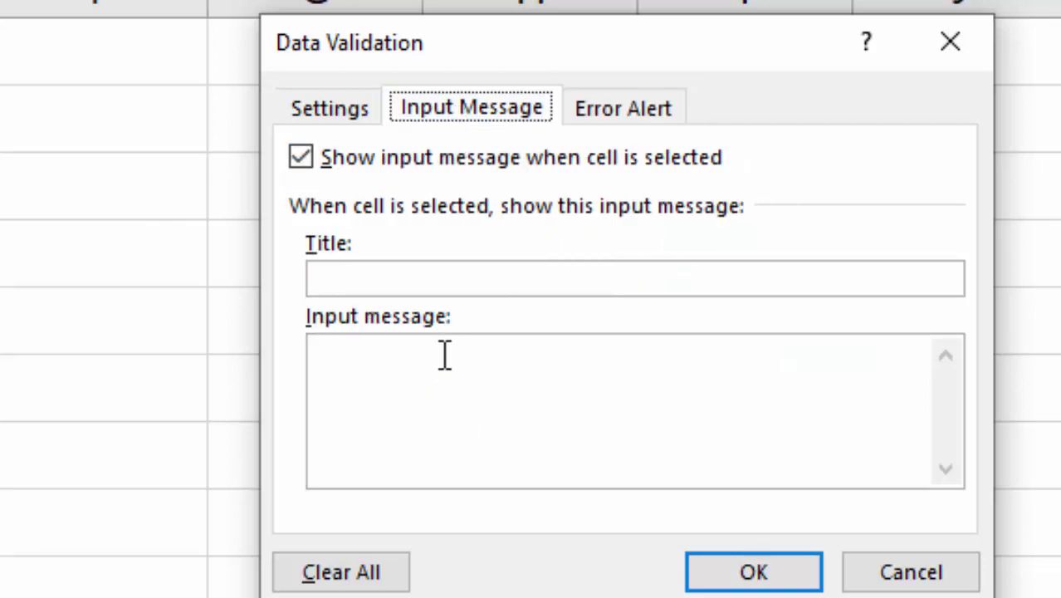
left_click(445, 357)
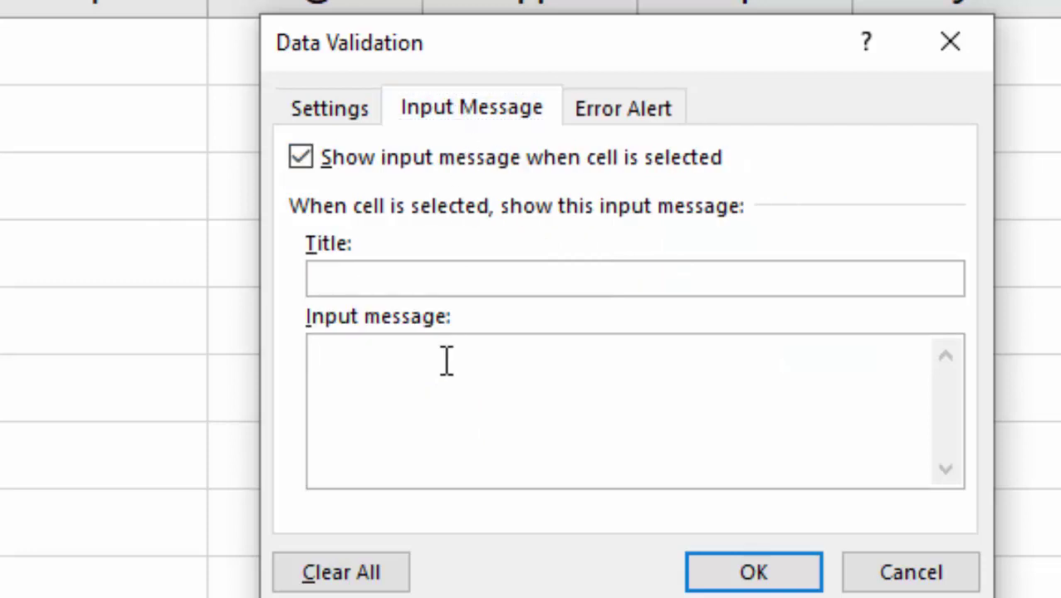
type("Inval")
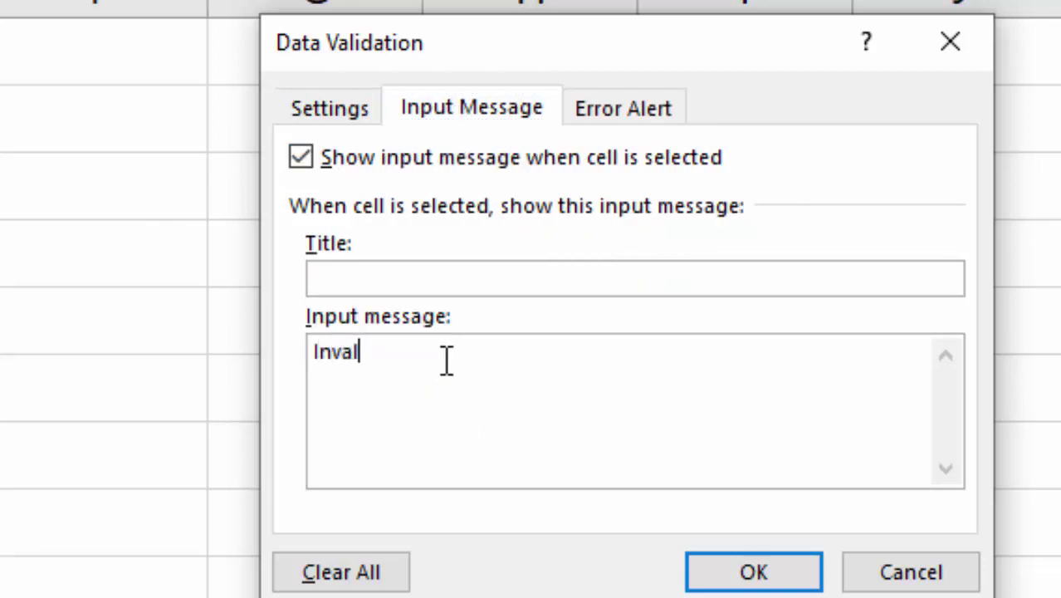
type("lid or ")
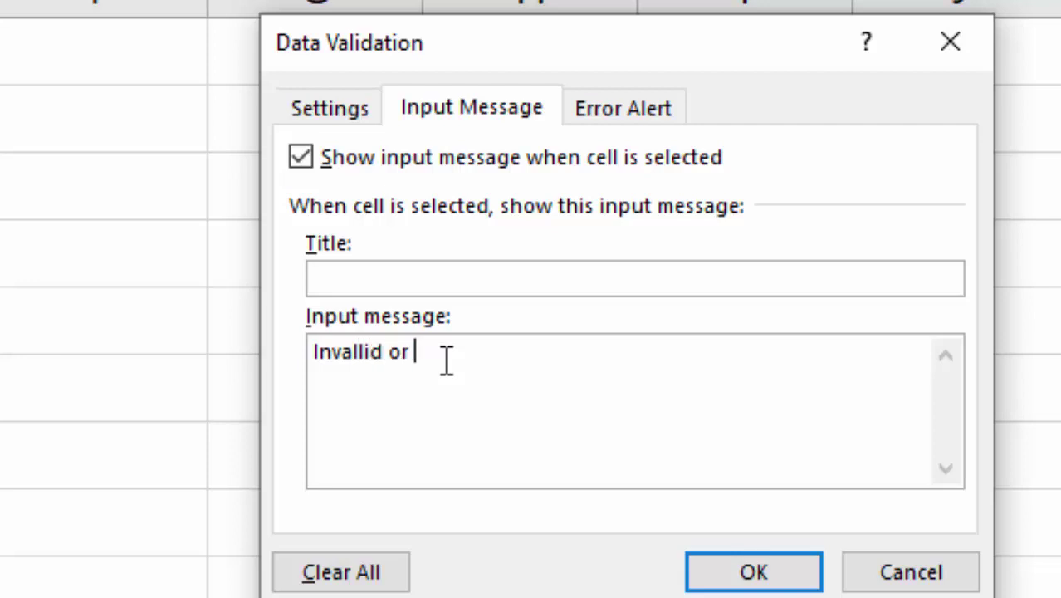
type("dupo")
key("BackSpace")
type("plicate")
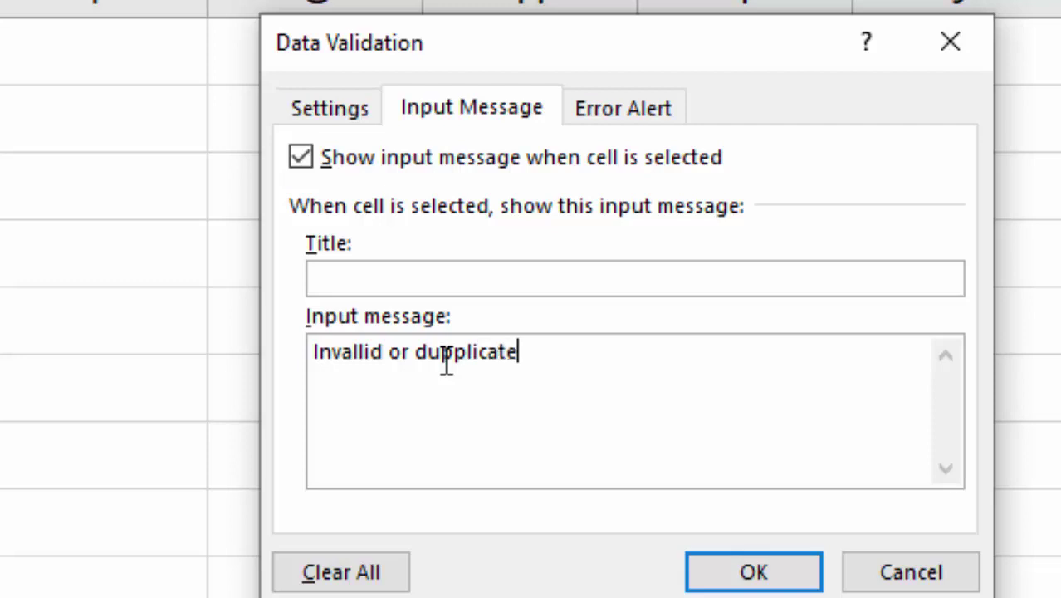
type(" dar")
type("ta")
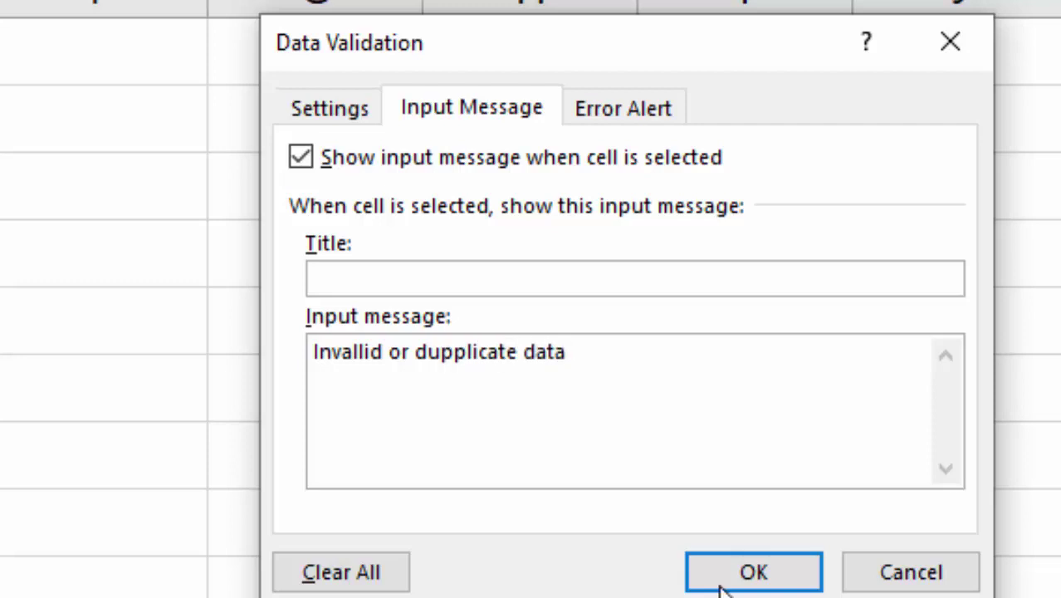
left_click(455, 351)
key("BackSpace")
Apply the validation rule and check the input message on empty cell A11.
left_click(768, 572)
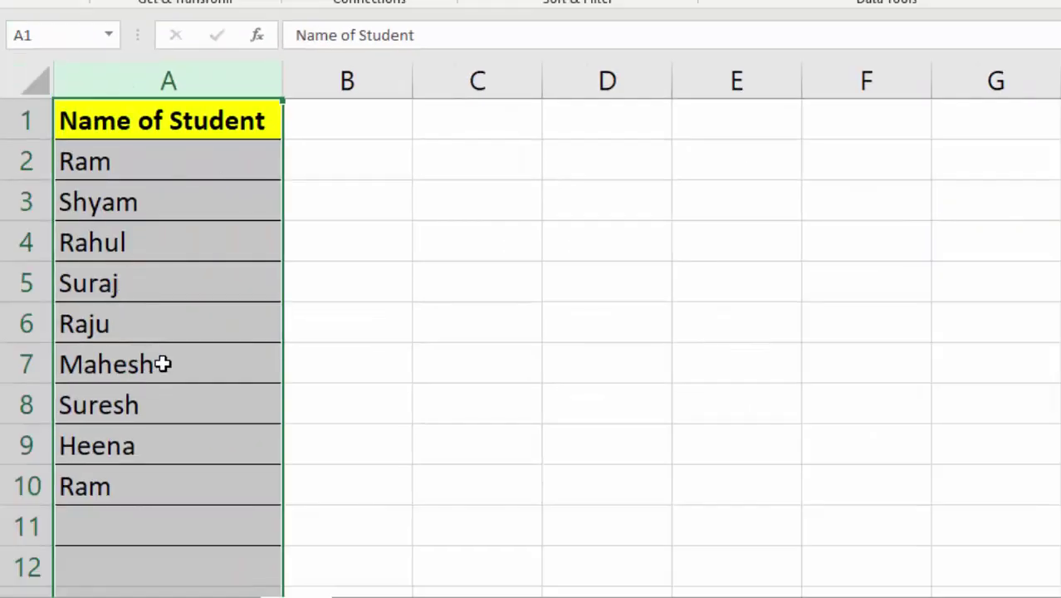
scroll(164, 448, "down", 1)
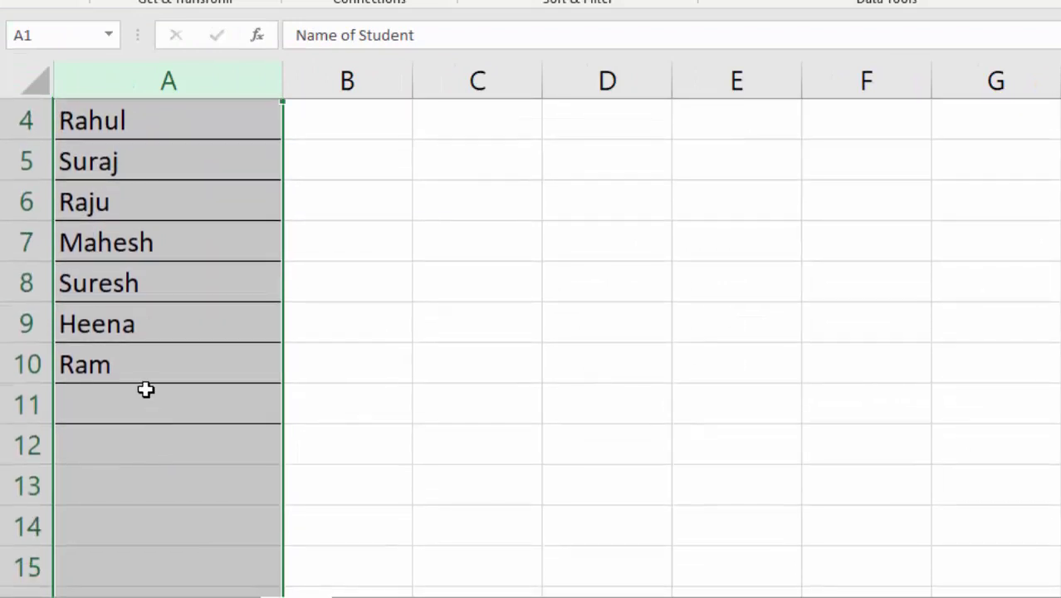
left_click(145, 400)
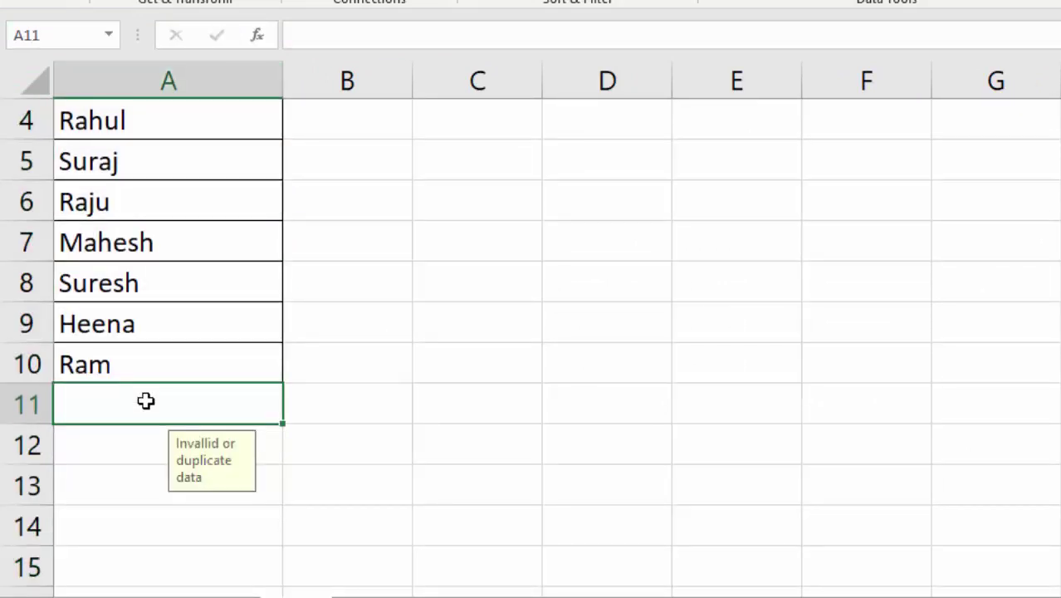
scroll(146, 401, "up", 1)
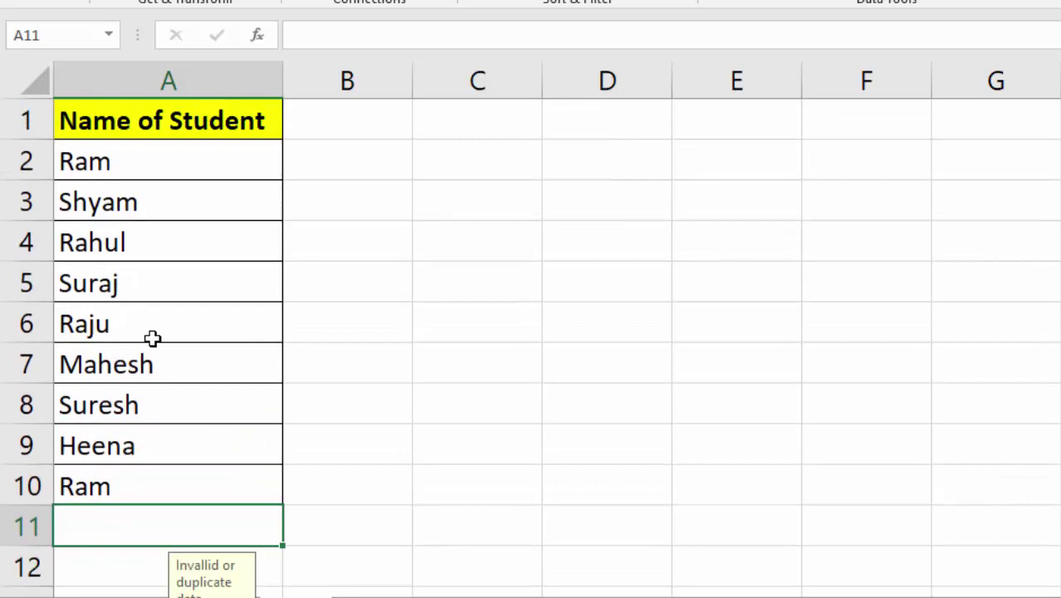
Retype Ram in A10 to trigger the stop alert, then cancel the rejected entry.
left_click(108, 482)
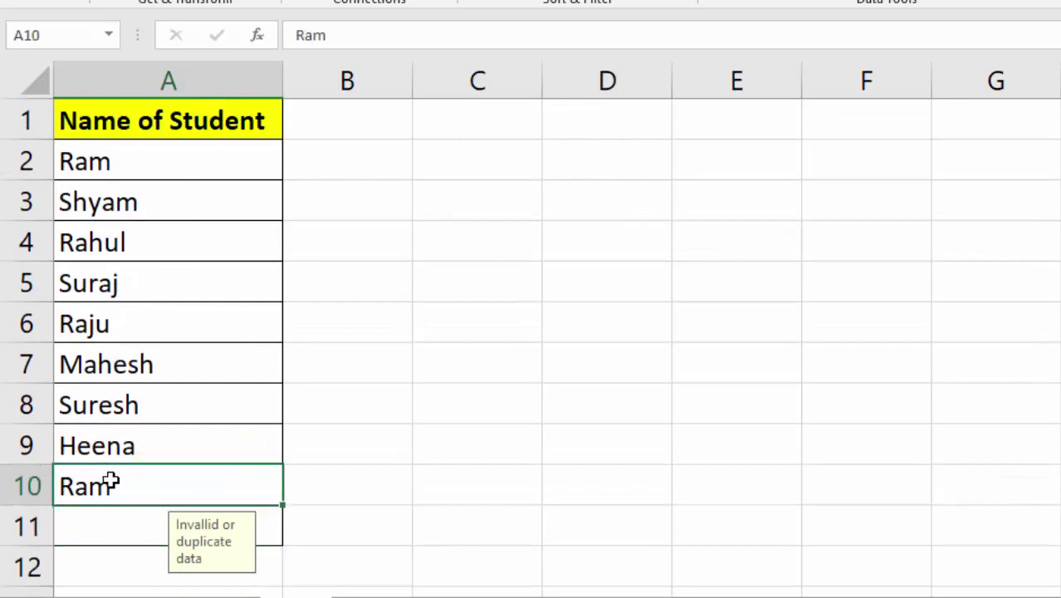
key("BackSpace")
type("R")
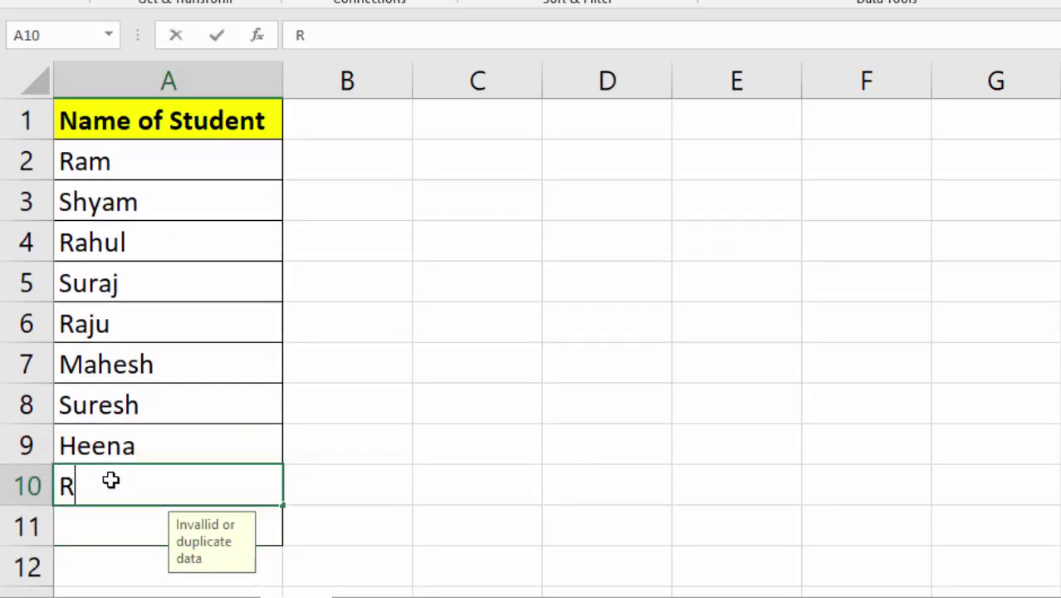
type("a")
type("m")
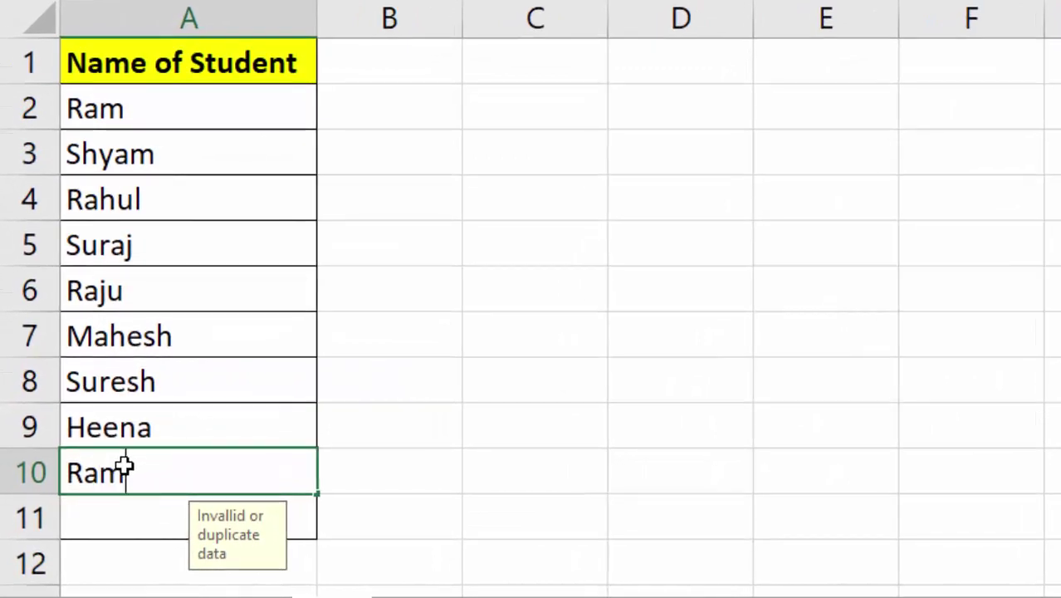
key("Return")
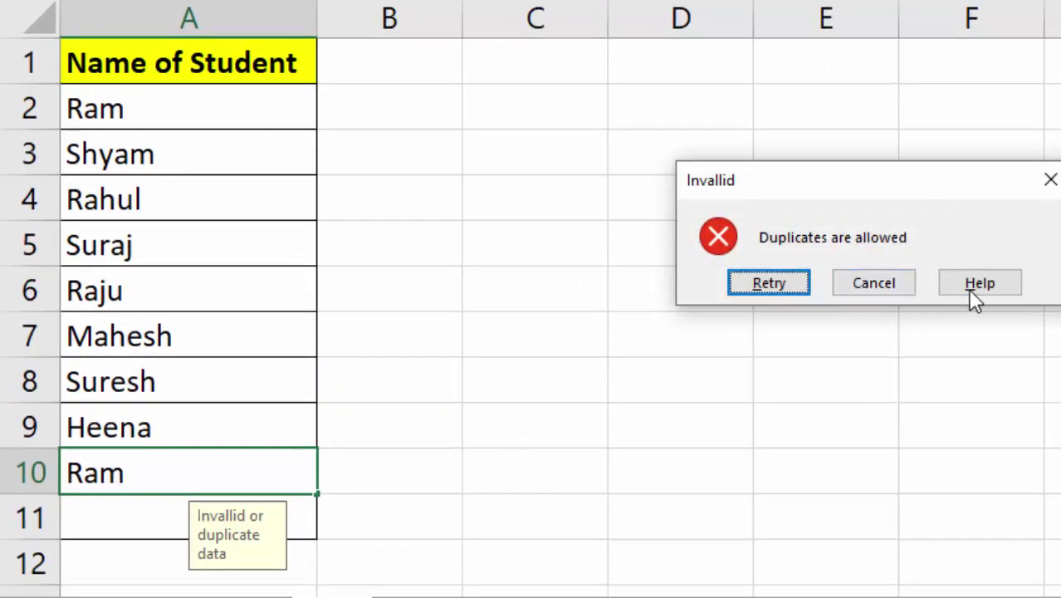
left_click(891, 292)
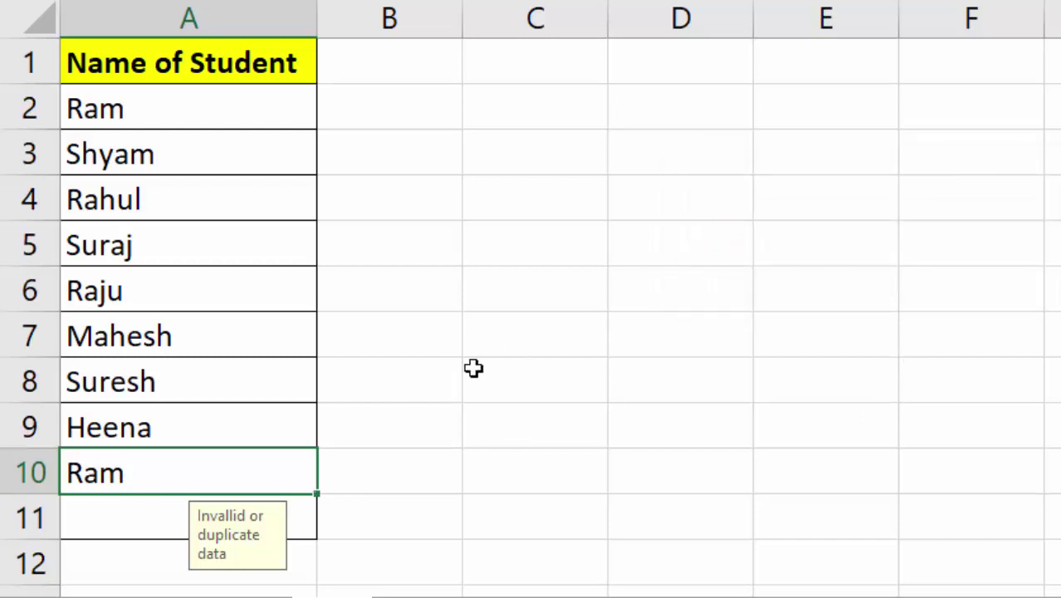
Enter the duplicate name Rahul in A11 and cancel it when the 'Invallid' alert appears.
left_click(158, 530)
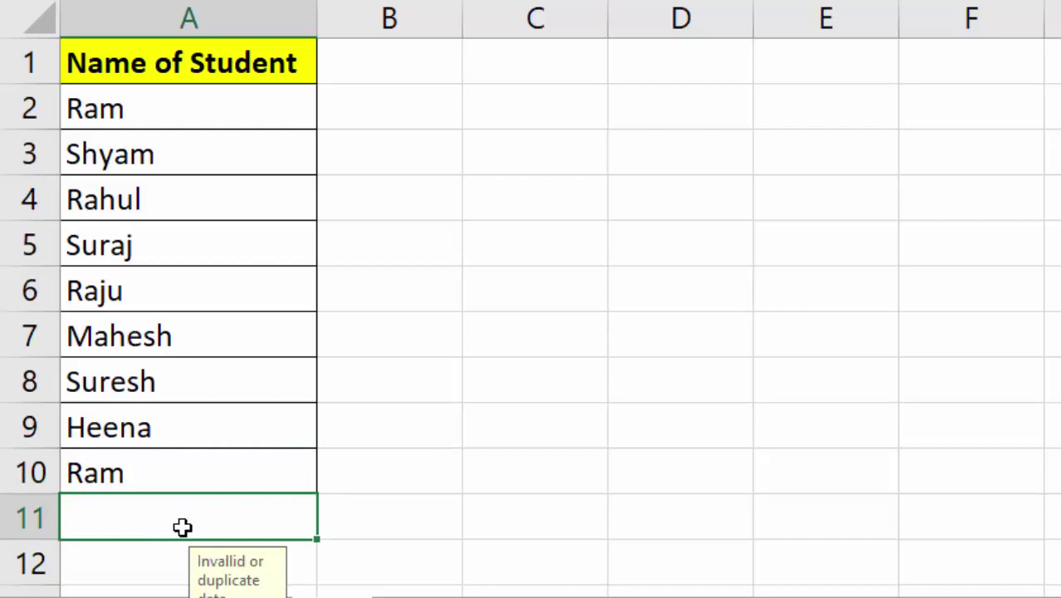
type("Ra")
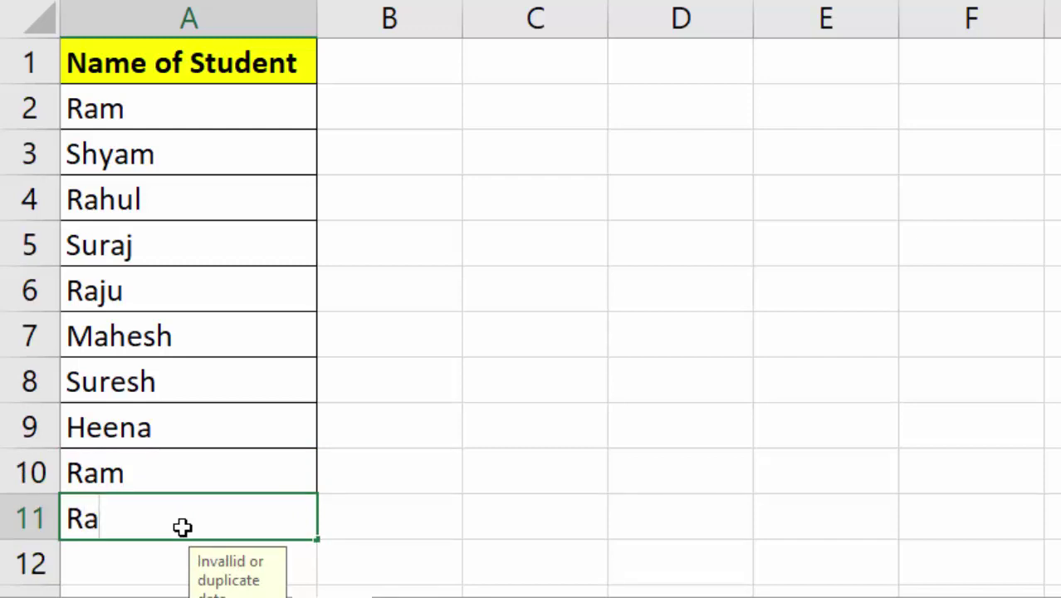
type("hul")
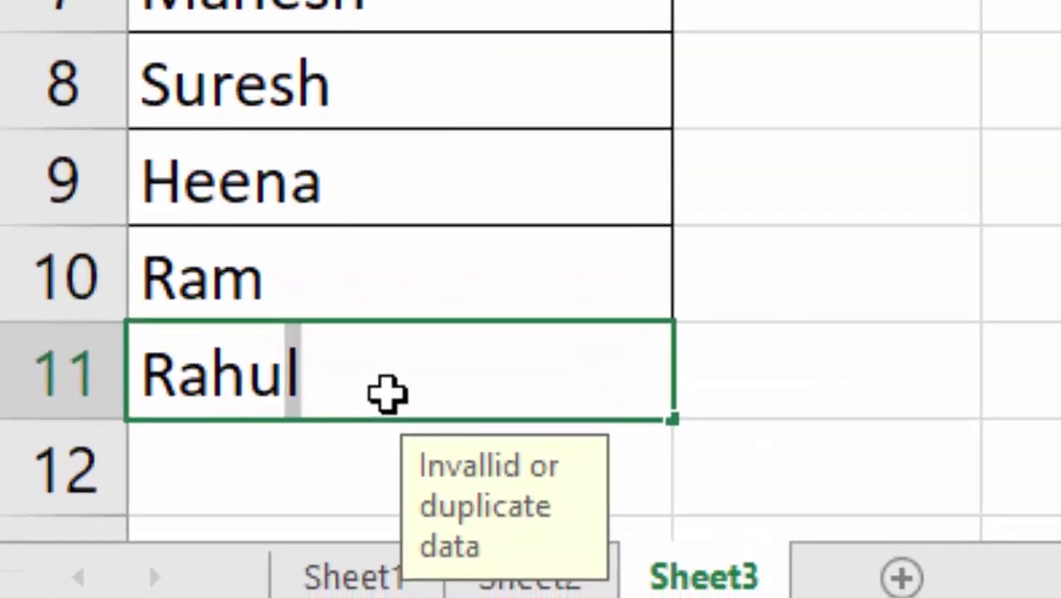
key("Return")
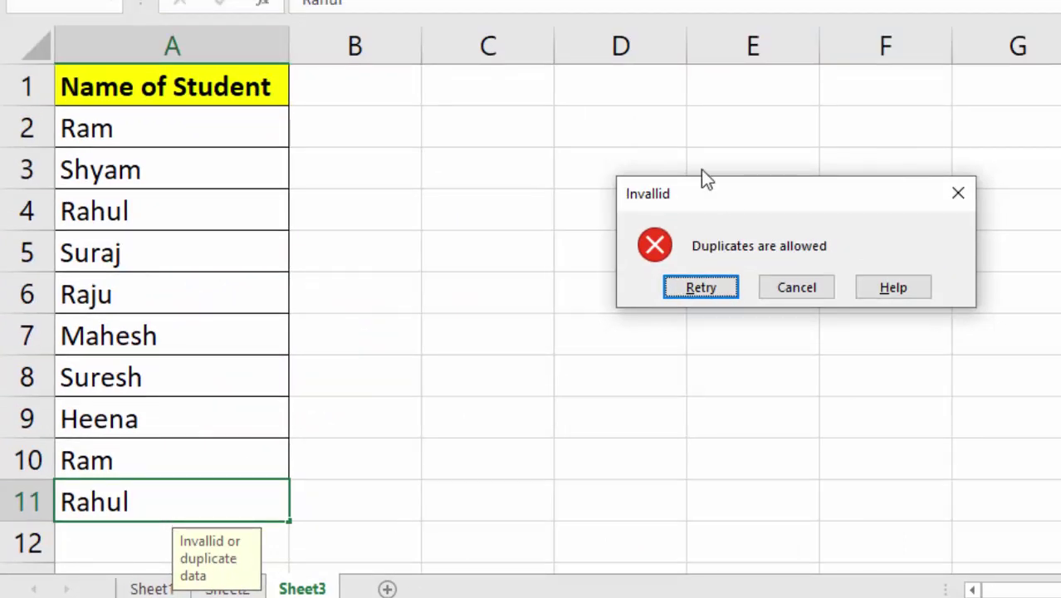
left_click(791, 297)
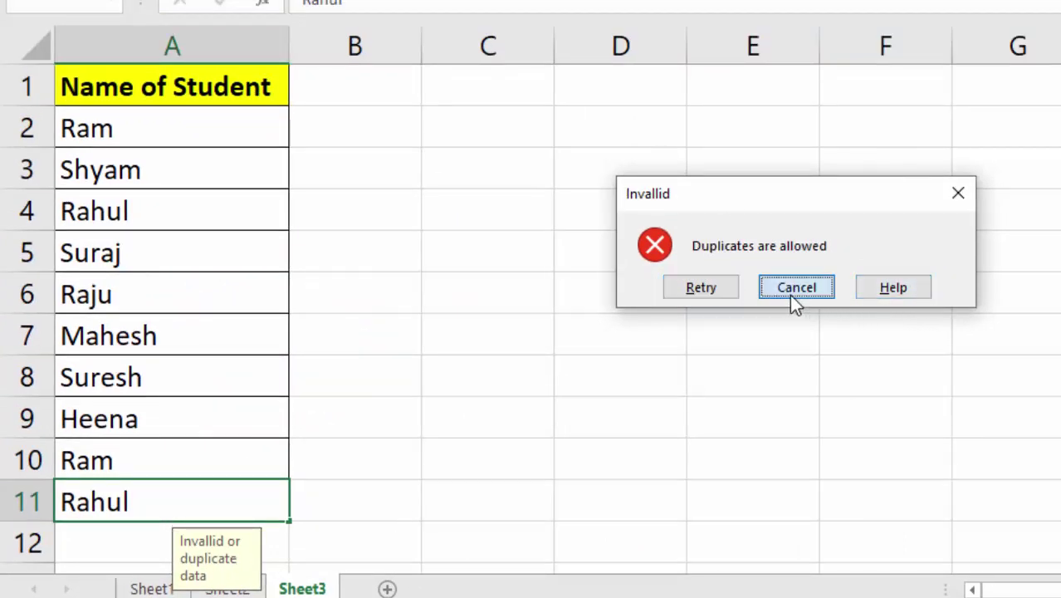